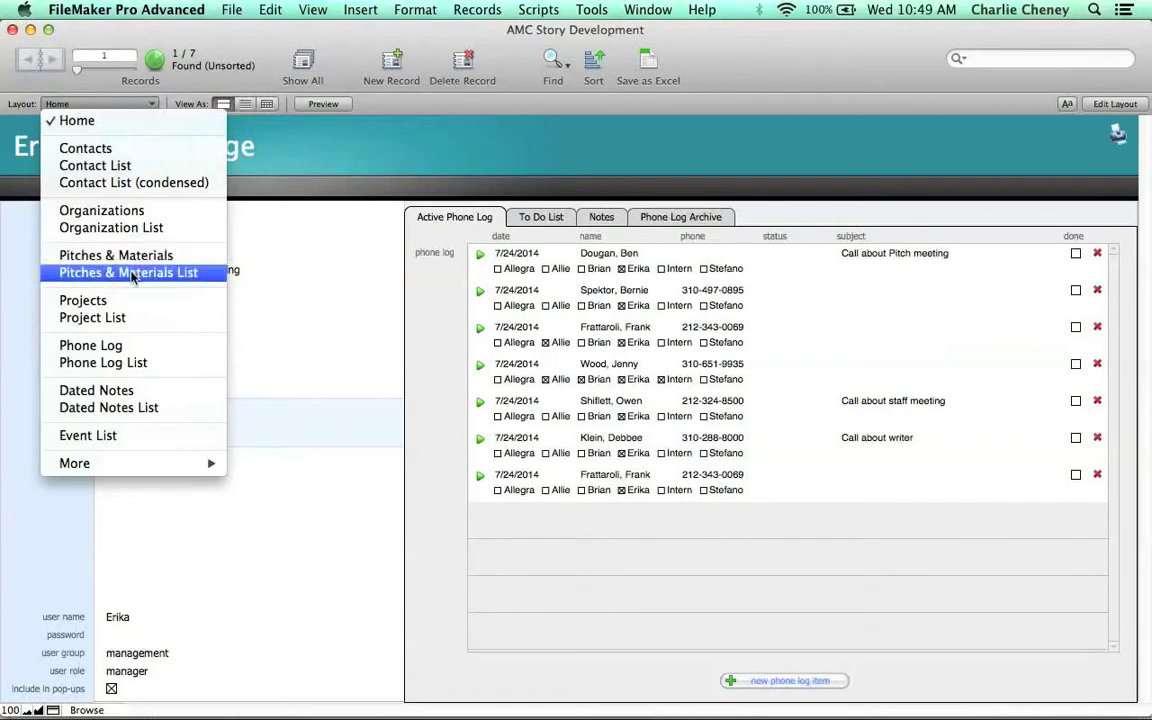
- Open the Pitches & Materials List layout and show all records
click(133, 271)
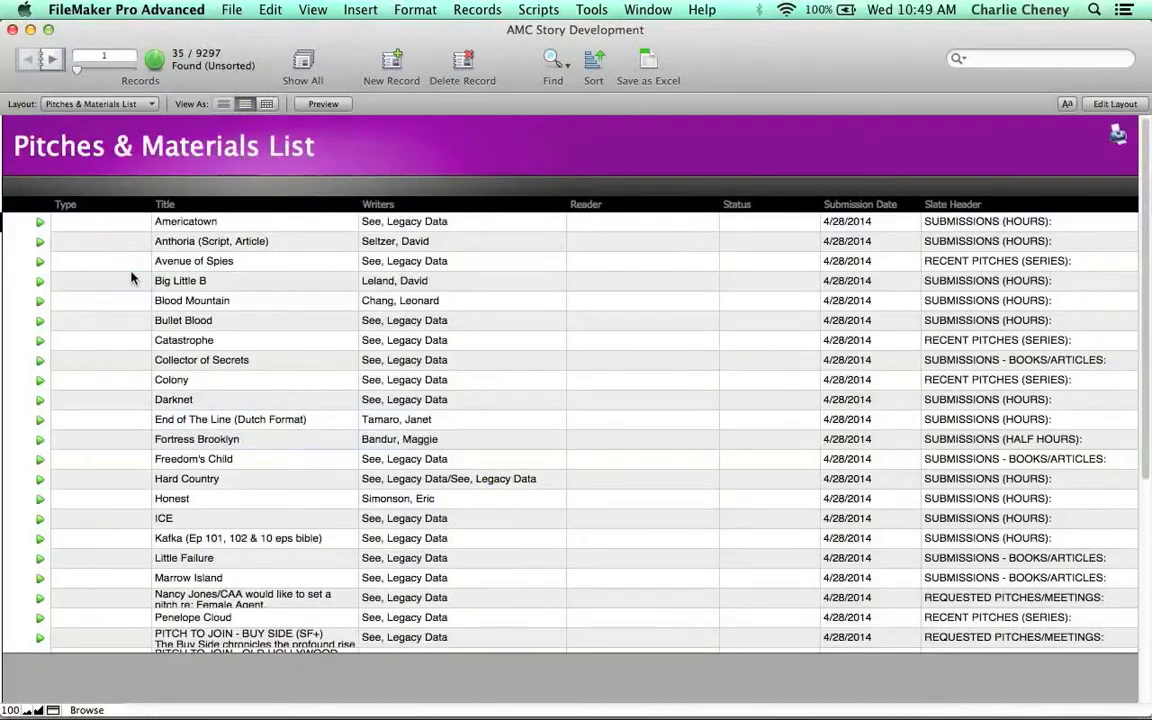
key(super+j)
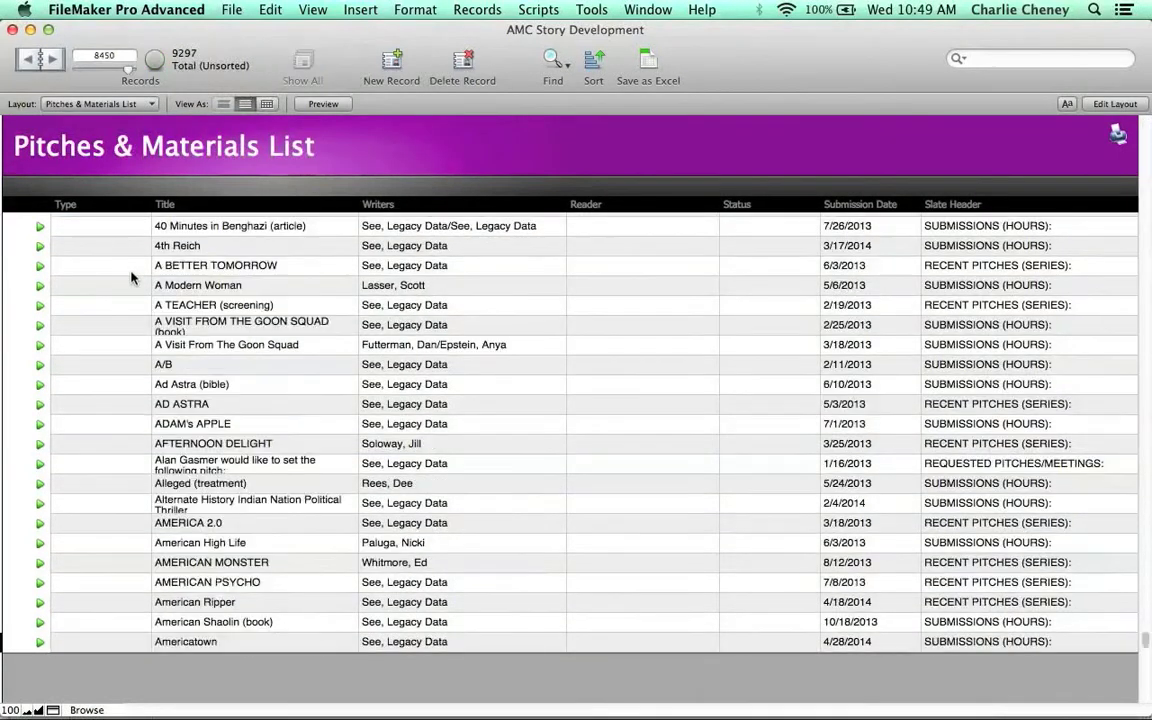
- Scroll through the records and inspect the choices offered in the Slate Header field
scroll(310, 320, down, 20)
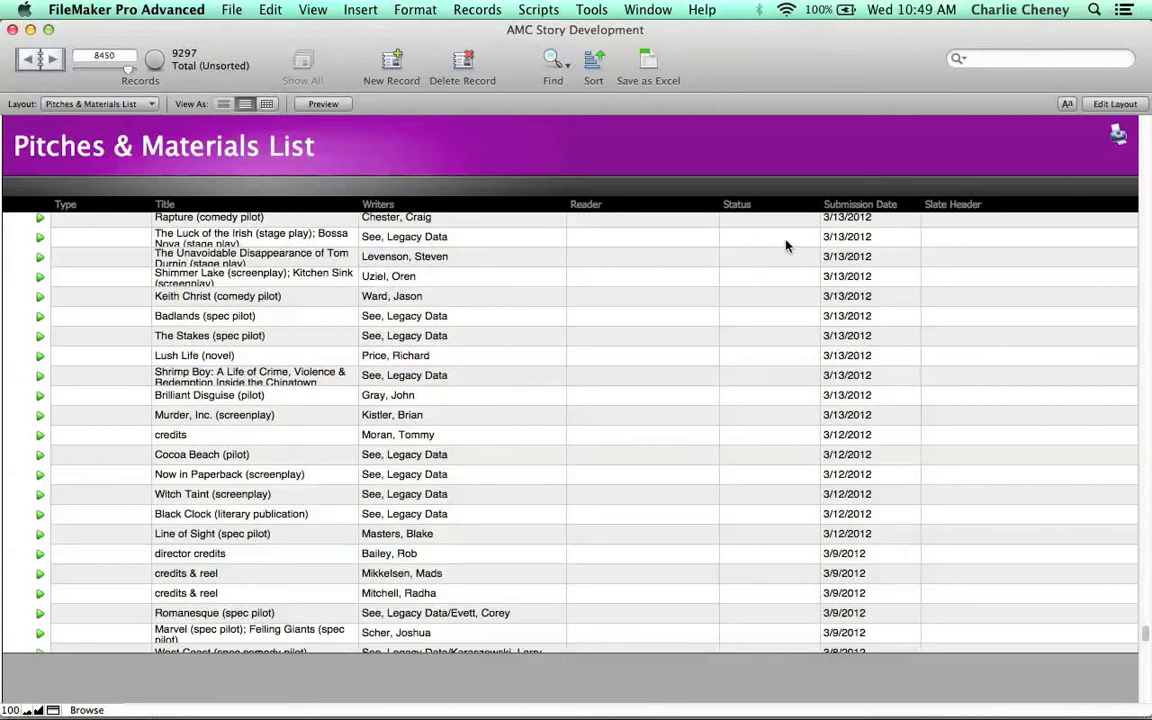
click(965, 220)
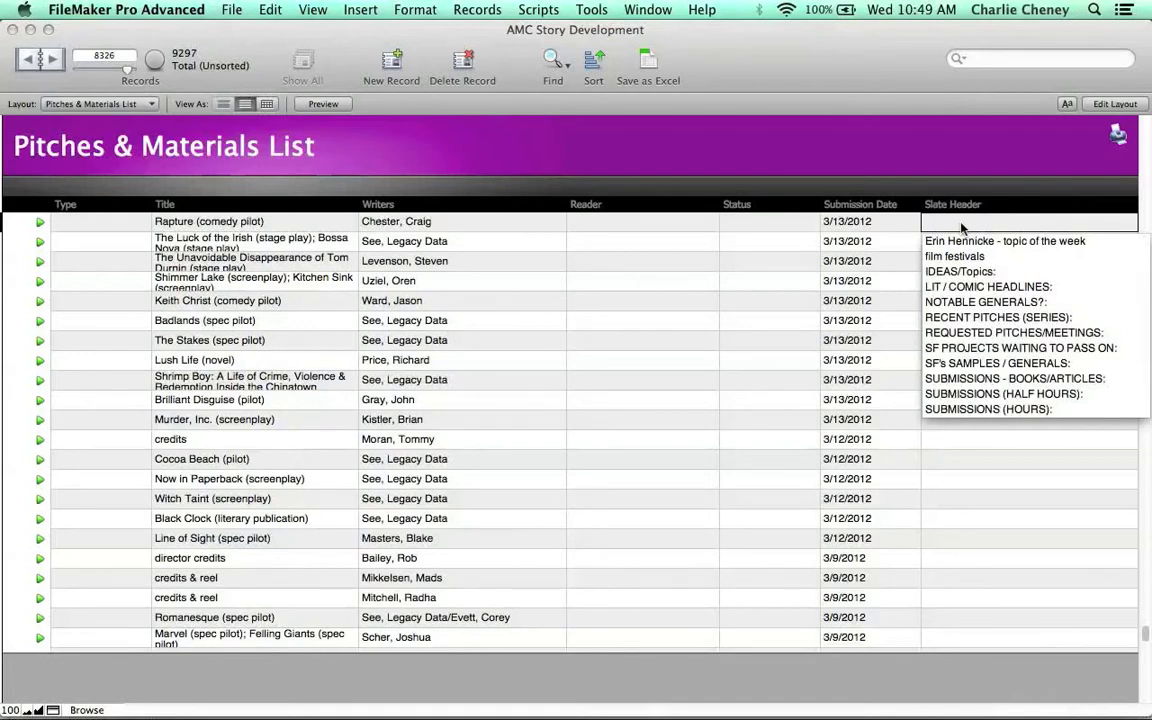
click(961, 228)
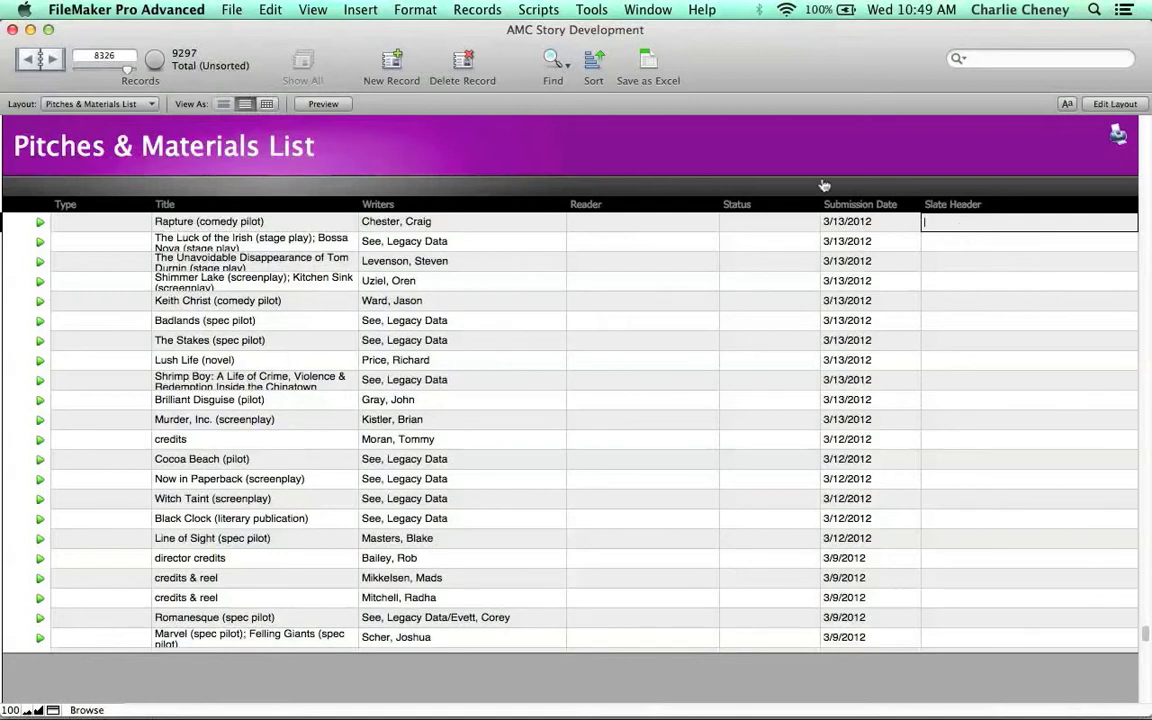
- Find the records whose Slate Header is filled by searching that field for >0
click(553, 62)
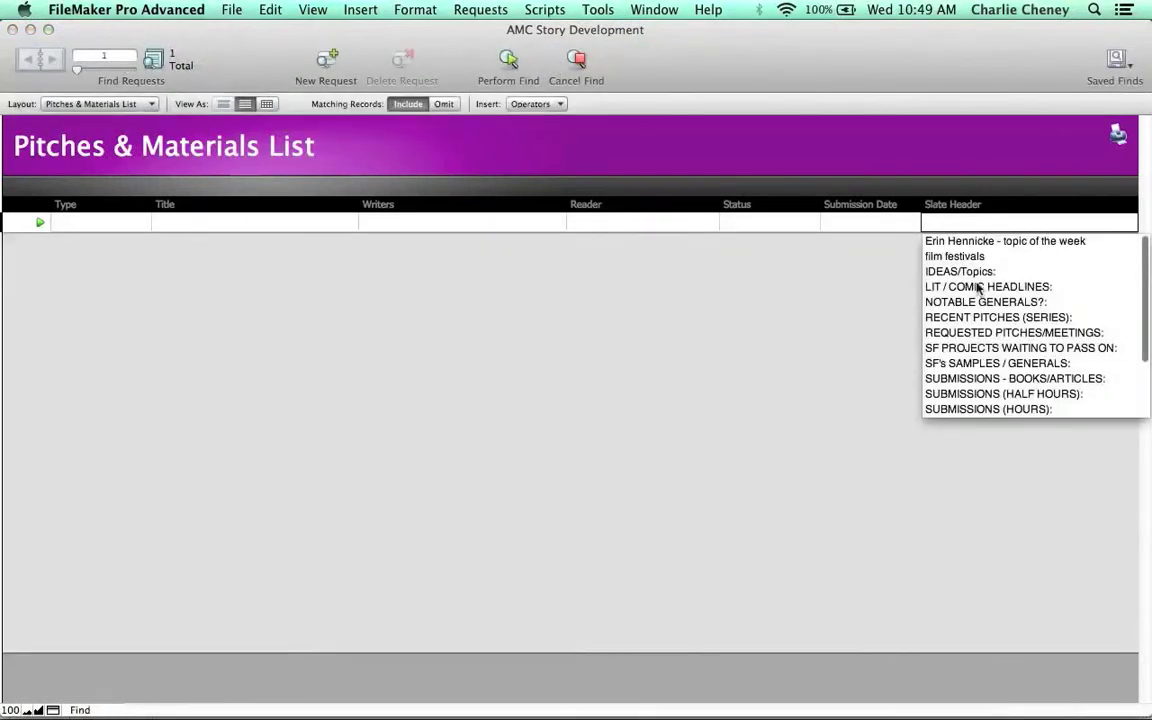
click(943, 224)
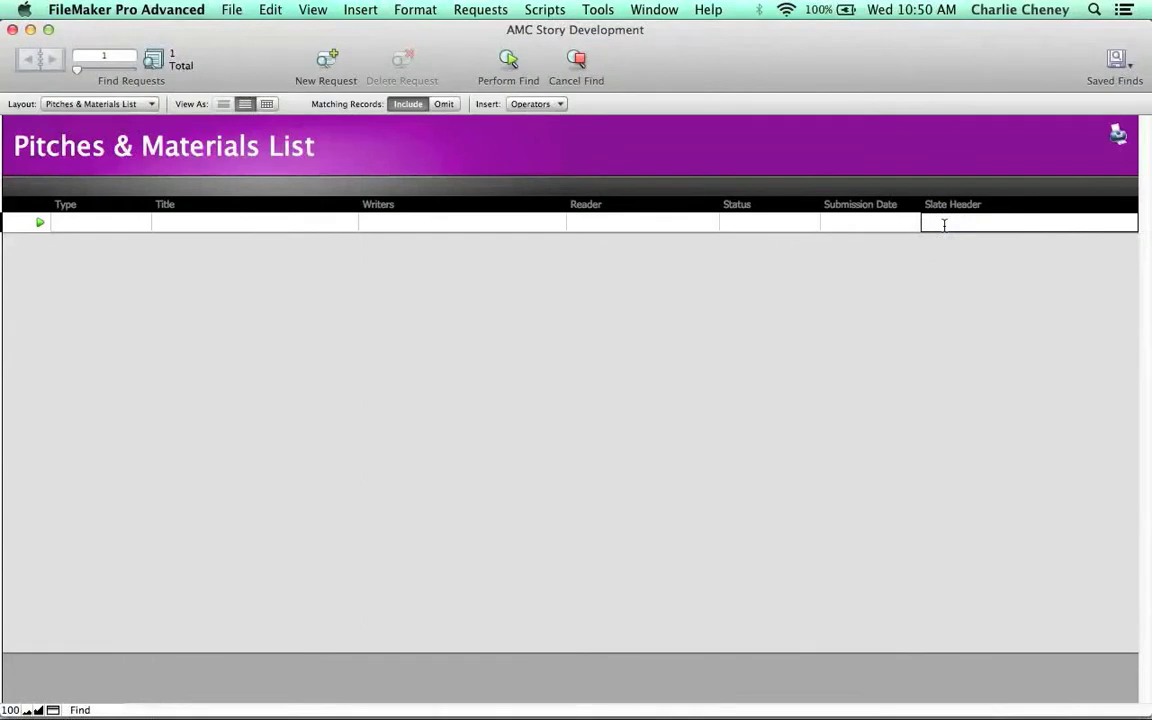
text(>0)
key(Return)
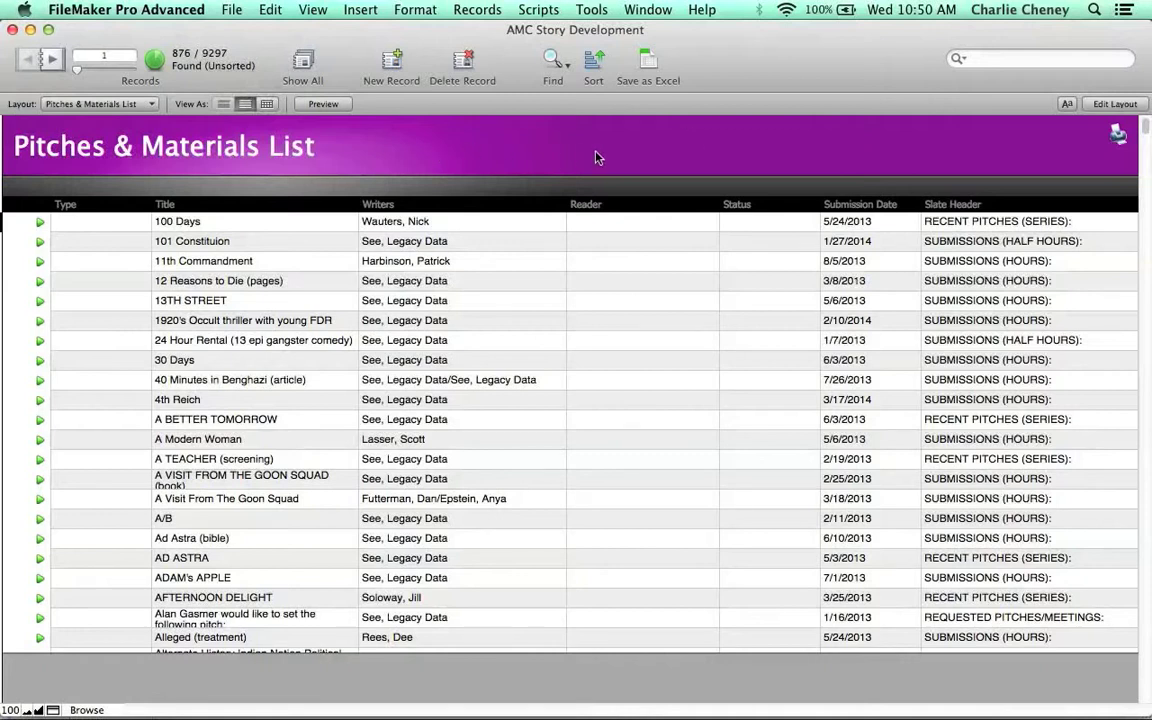
- Find the records with a filled Slate Header and a Submission Date of 4/28
click(879, 227)
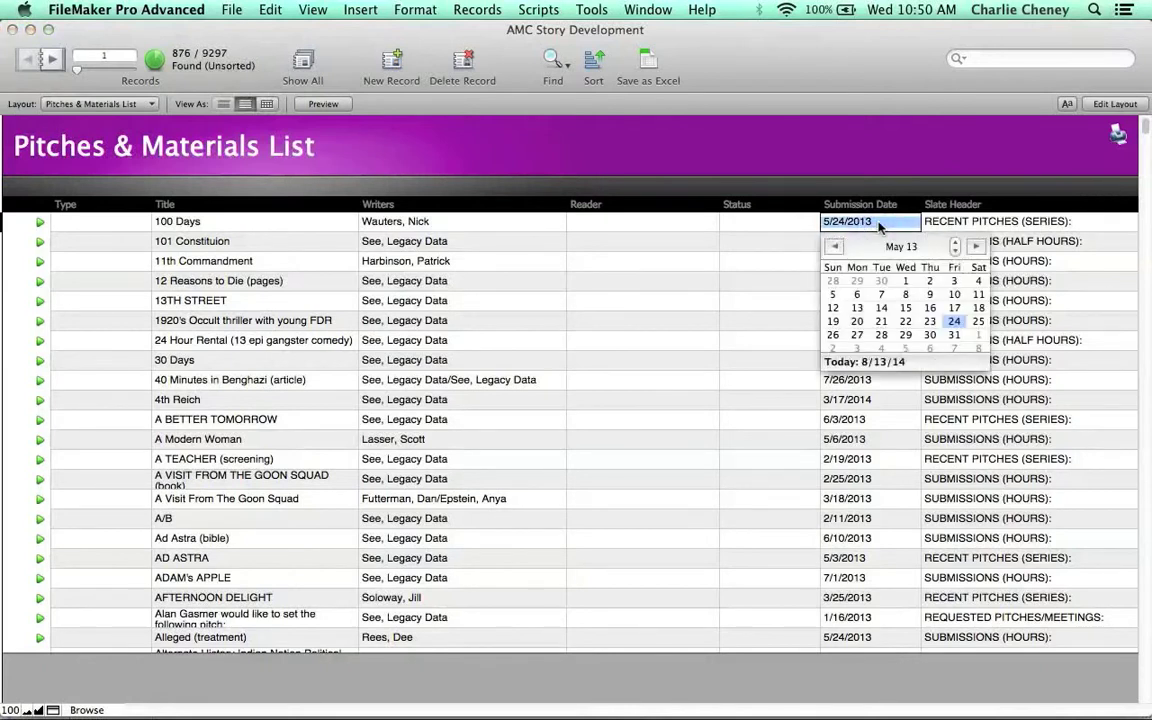
click(879, 227)
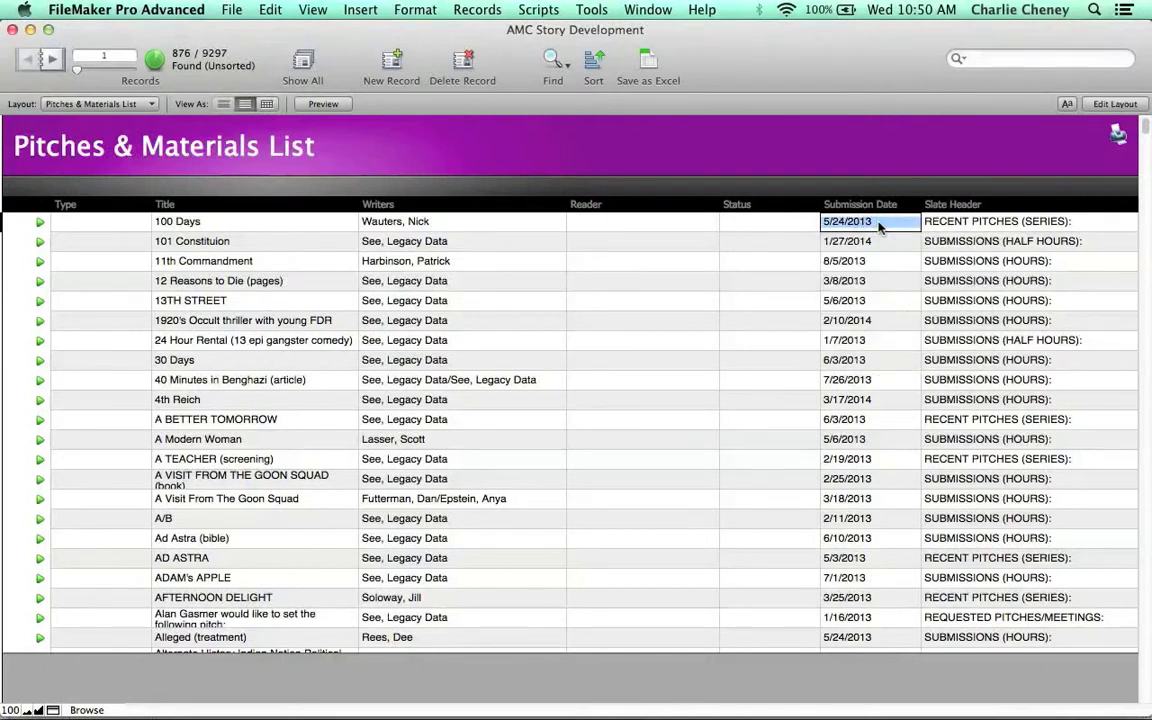
key(super+f)
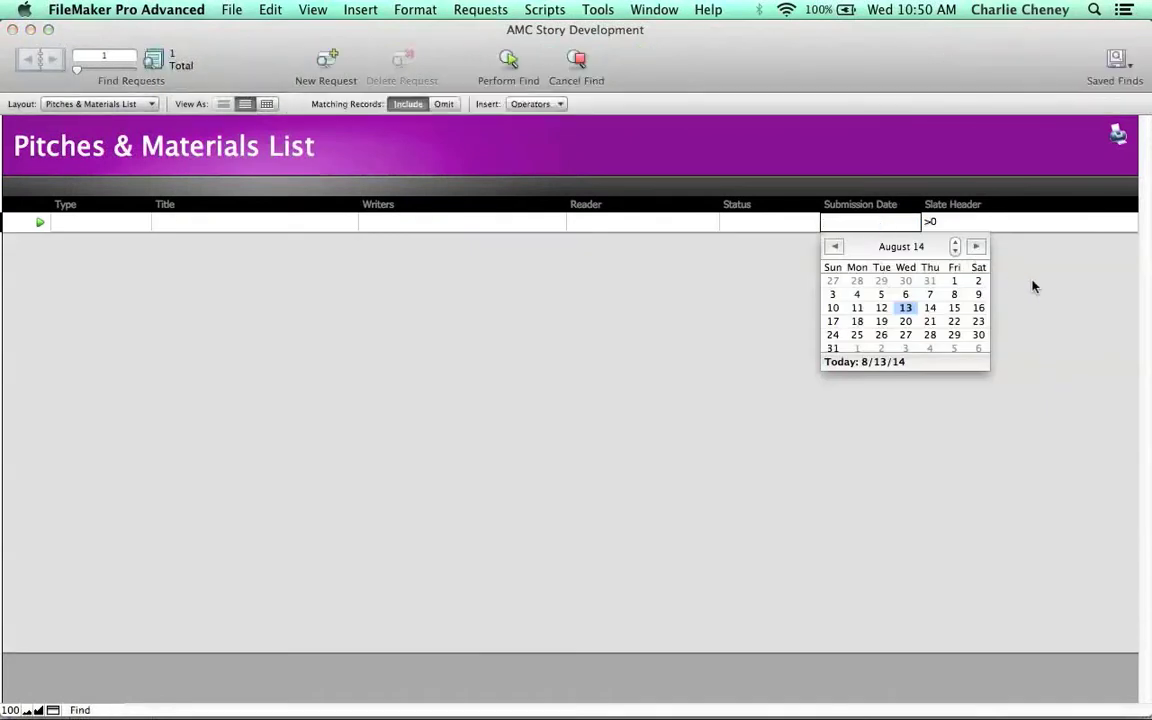
click(1033, 281)
click(959, 222)
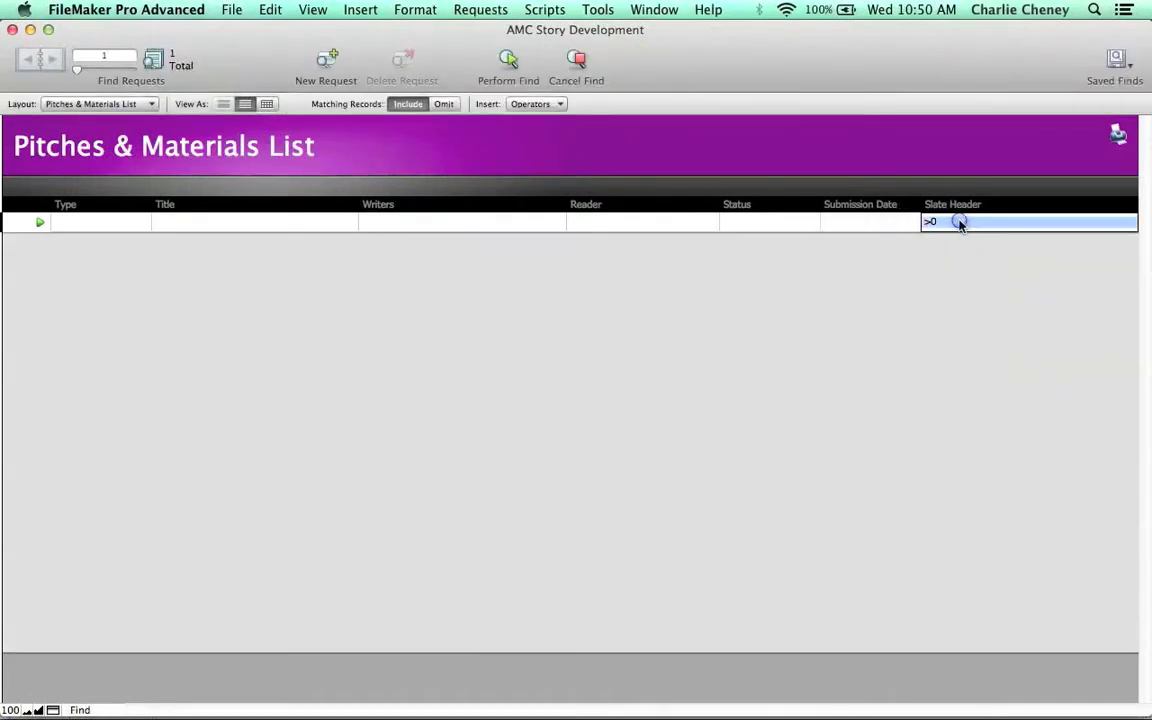
click(870, 224)
click(870, 224)
click(871, 224)
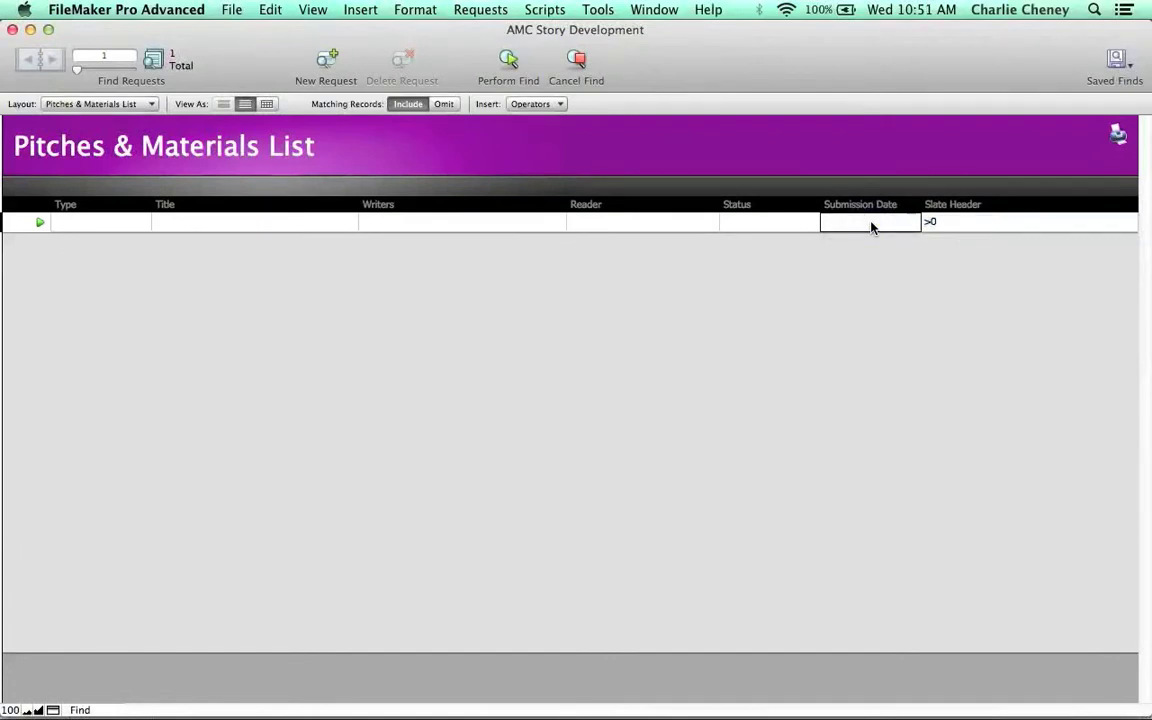
text(4/28/2014)
key(Return)
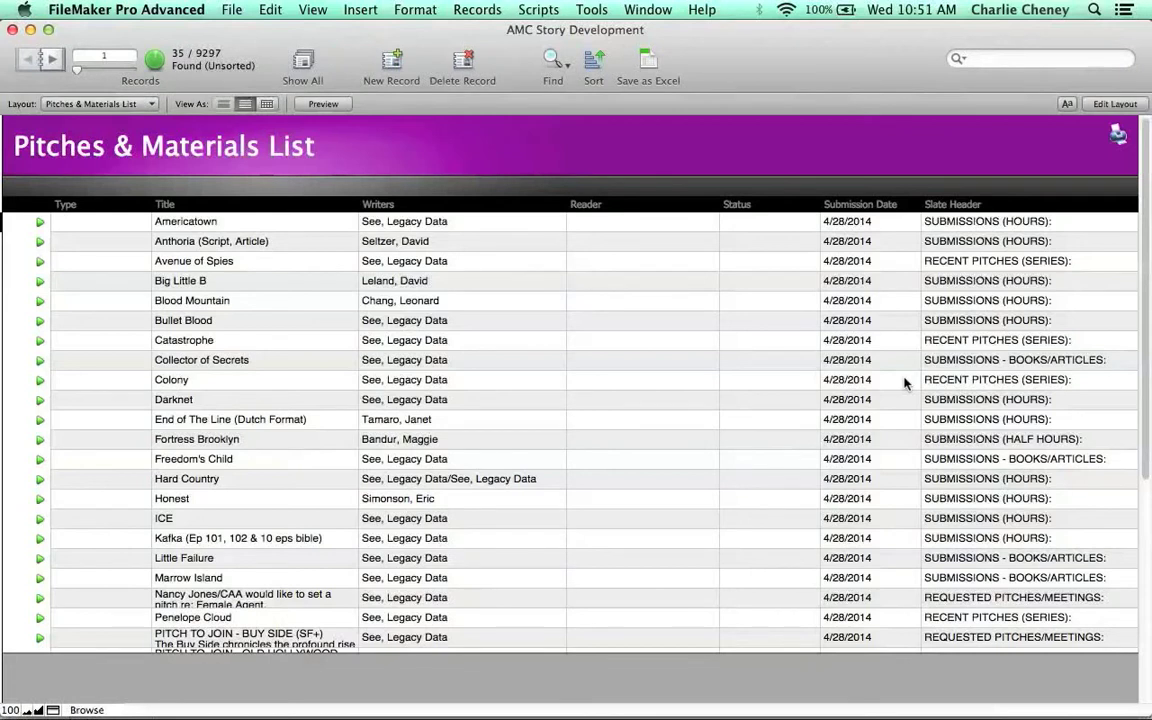
- Sort the found records by Slate Header using the SlateHeader value list
right_click(1083, 227)
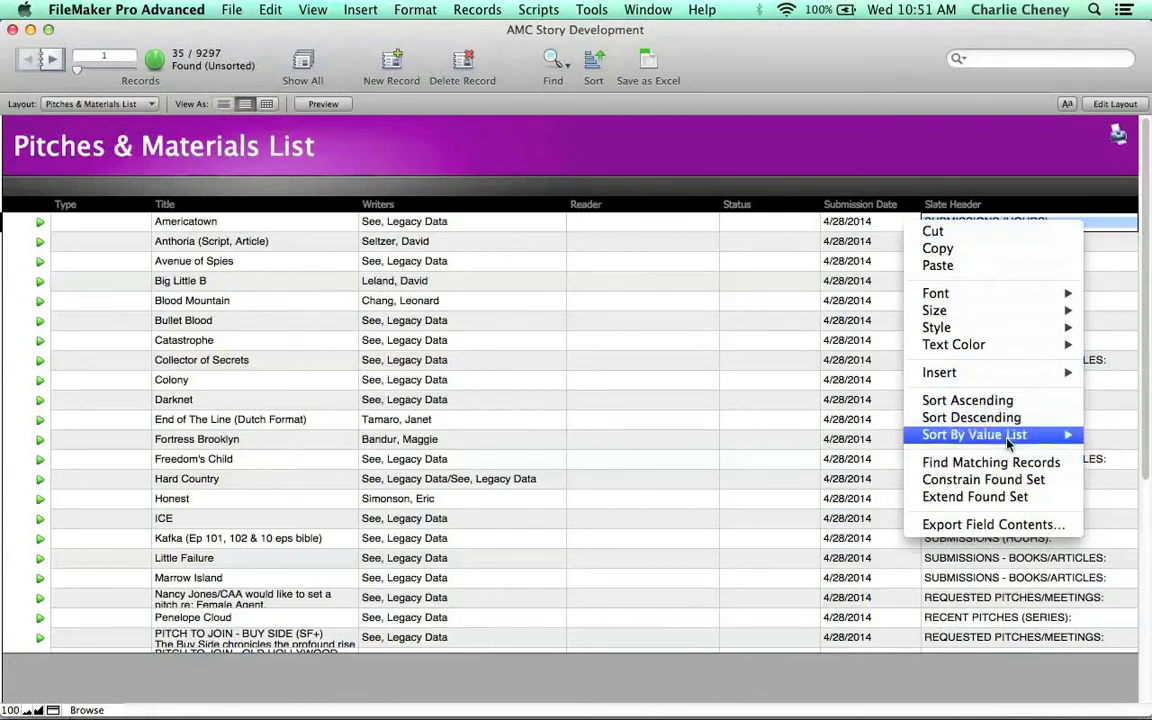
mouse_move(1008, 443)
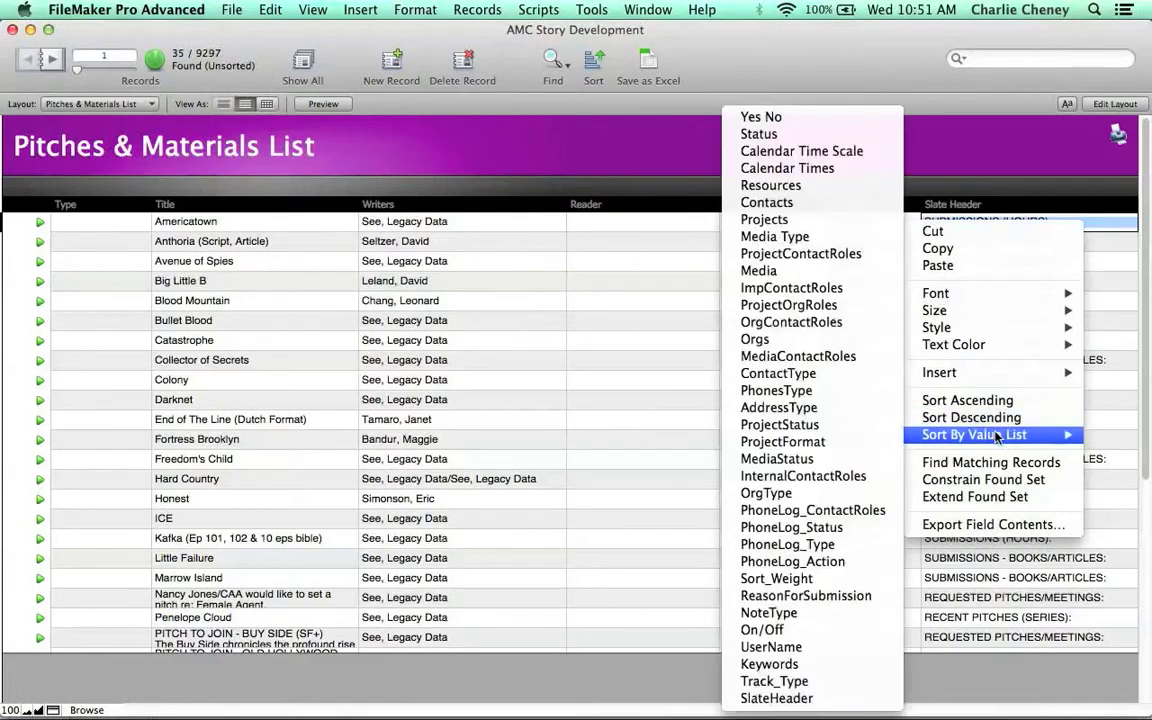
click(790, 699)
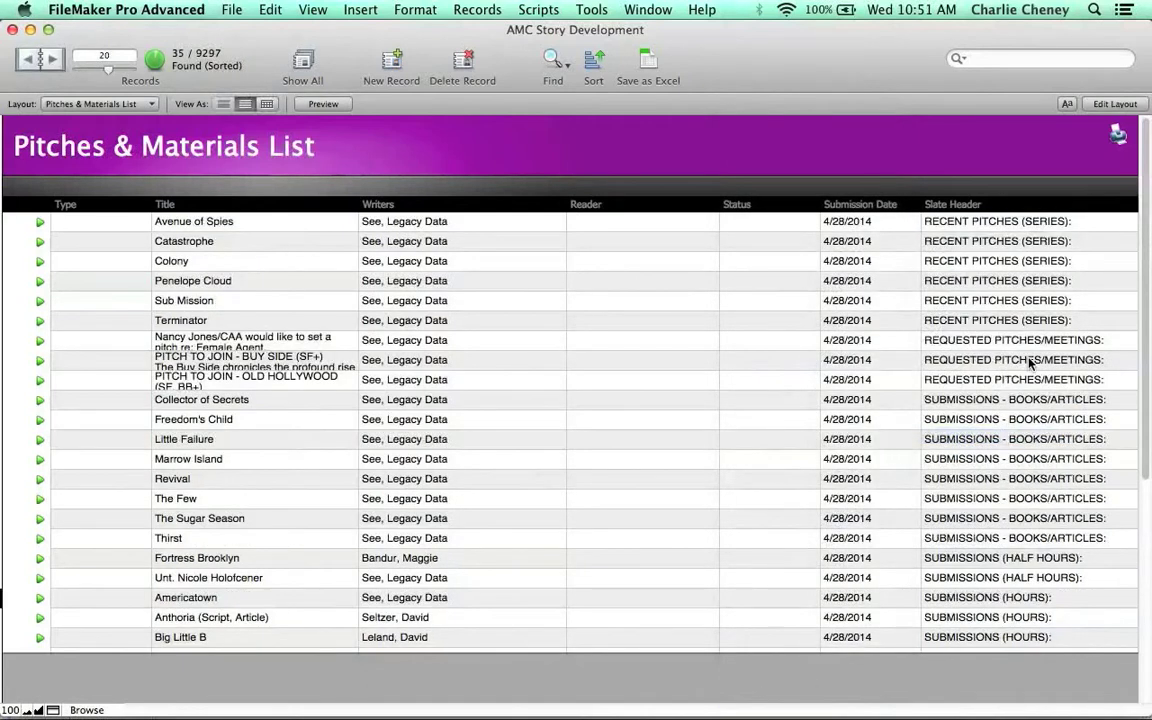
- Review the sorted records and their Slate Header groupings
scroll(1030, 363, down, 5)
scroll(1030, 363, up, 5)
scroll(1030, 363, down, 5)
scroll(1030, 363, up, 5)
click(993, 222)
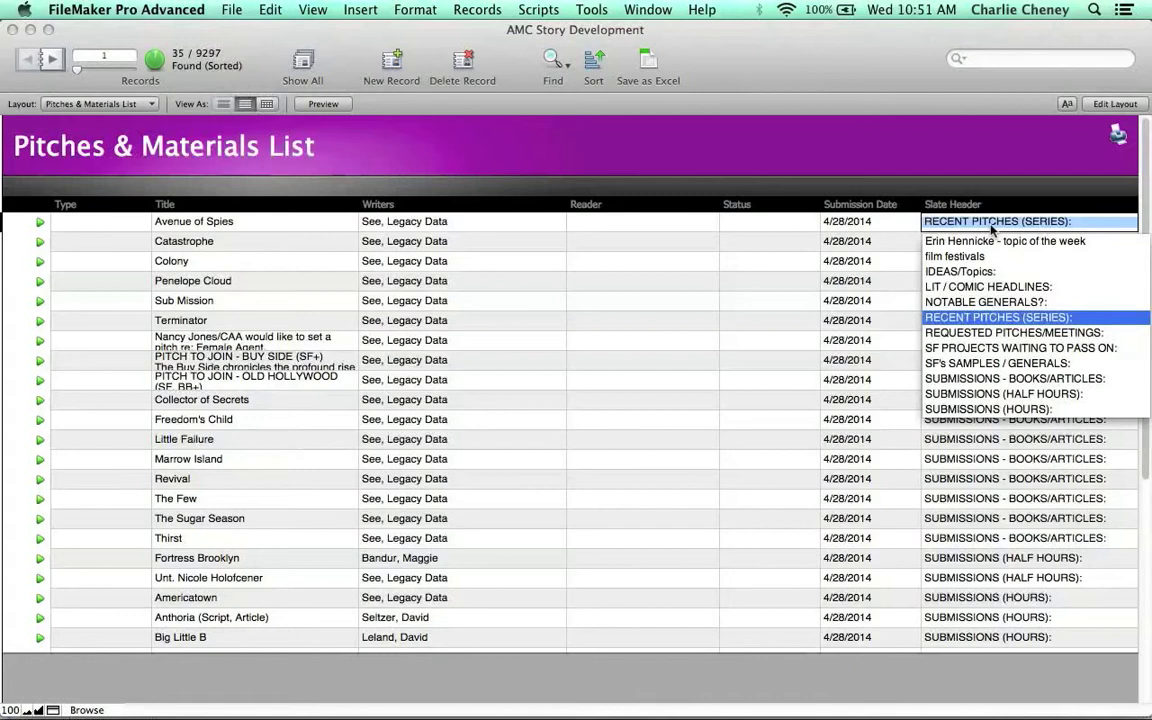
click(990, 224)
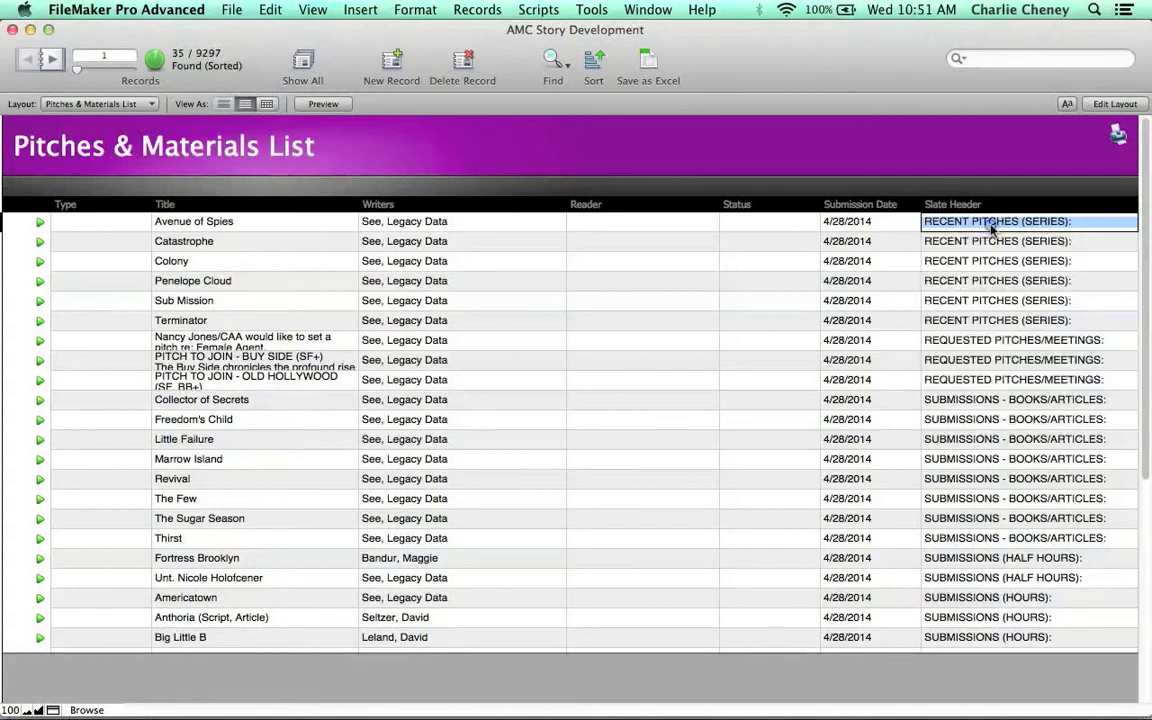
click(740, 340)
click(112, 364)
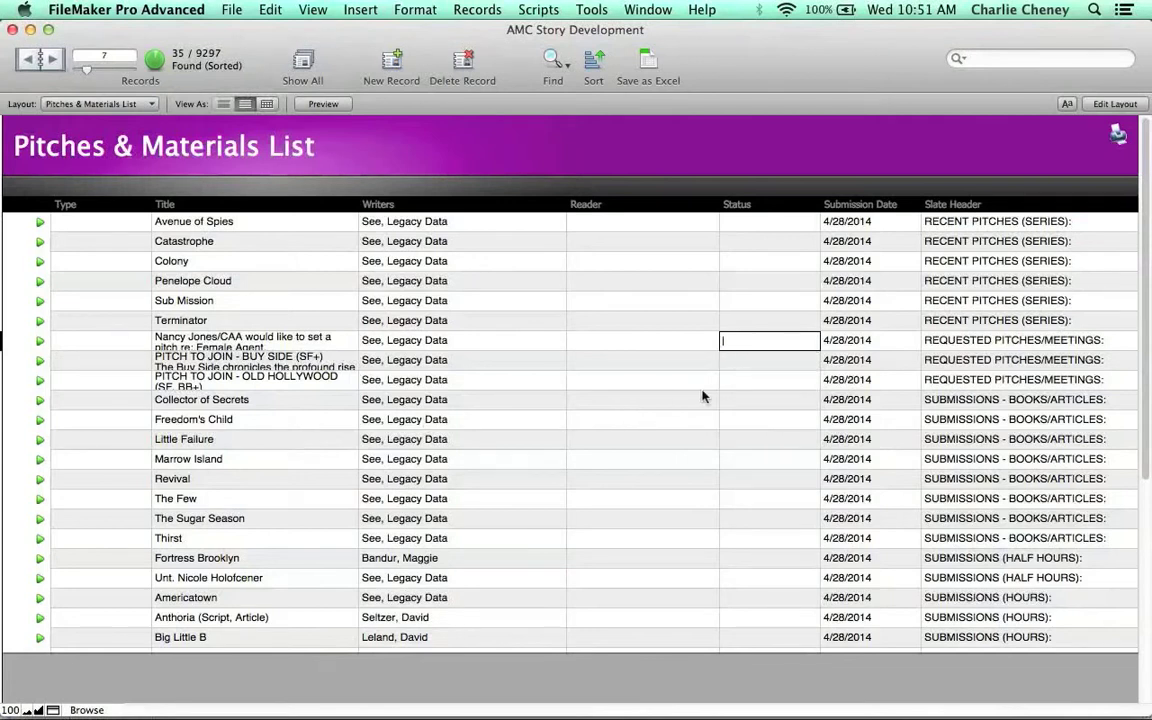
scroll(638, 342, down, 5)
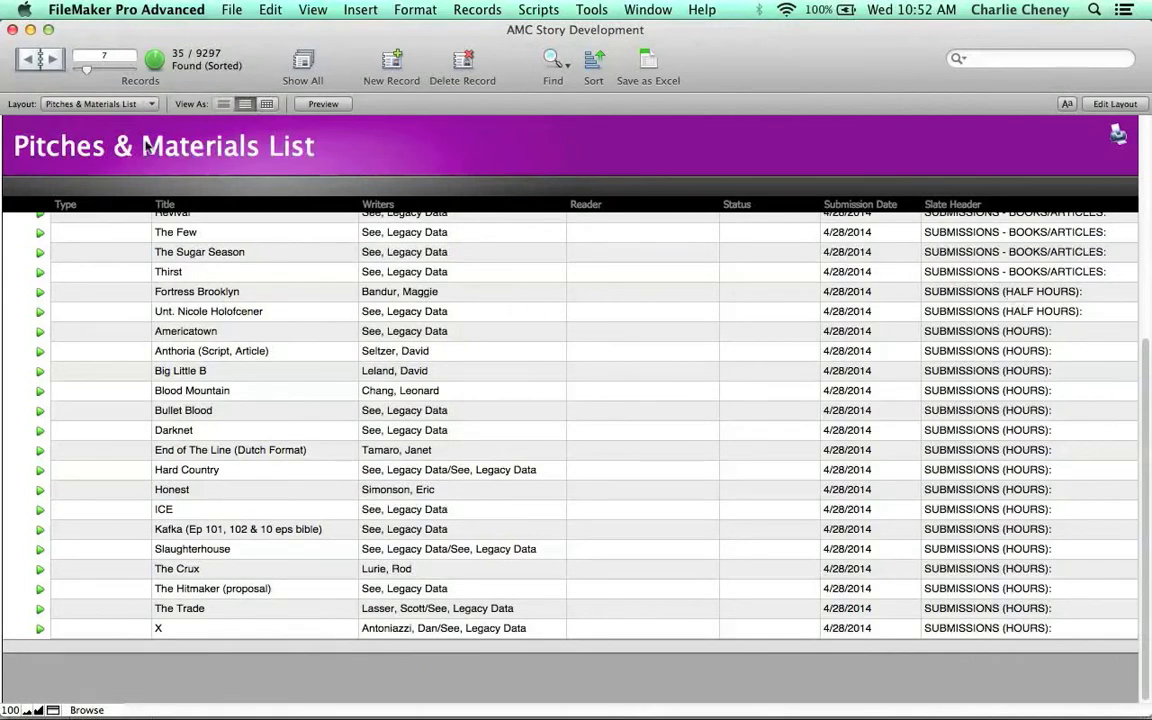
- Export the records as an Excel Workbook (.xlsx) named slate1.xlsx on the Desktop
click(226, 10)
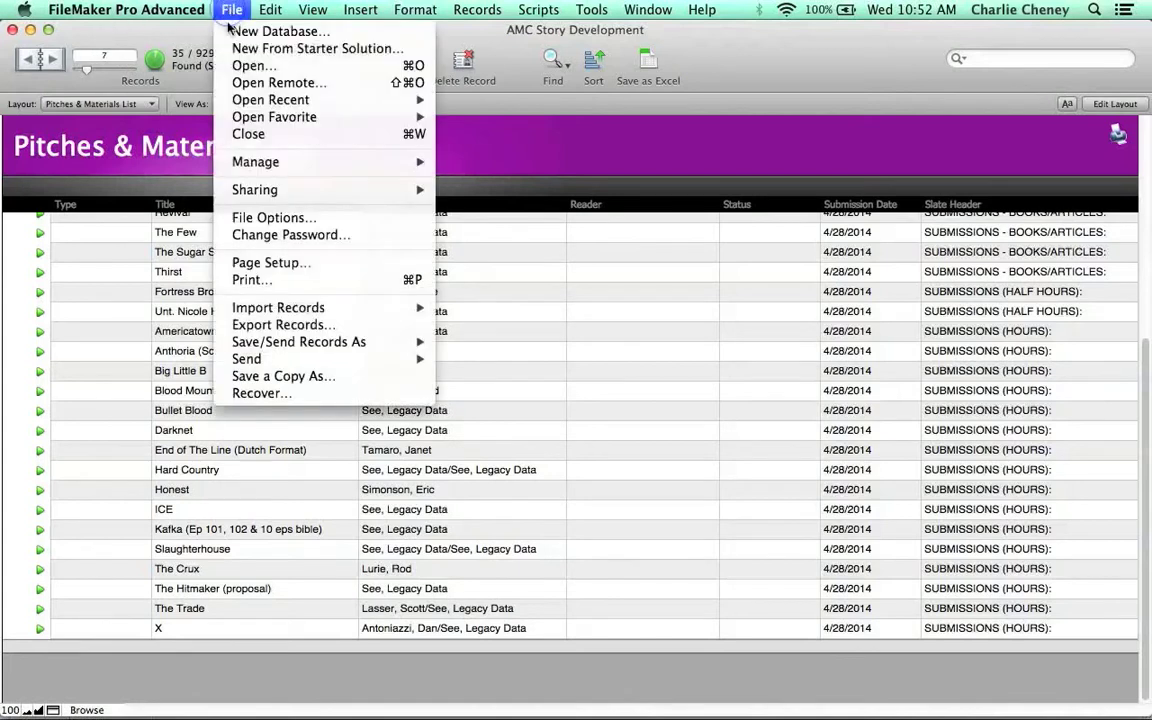
click(288, 328)
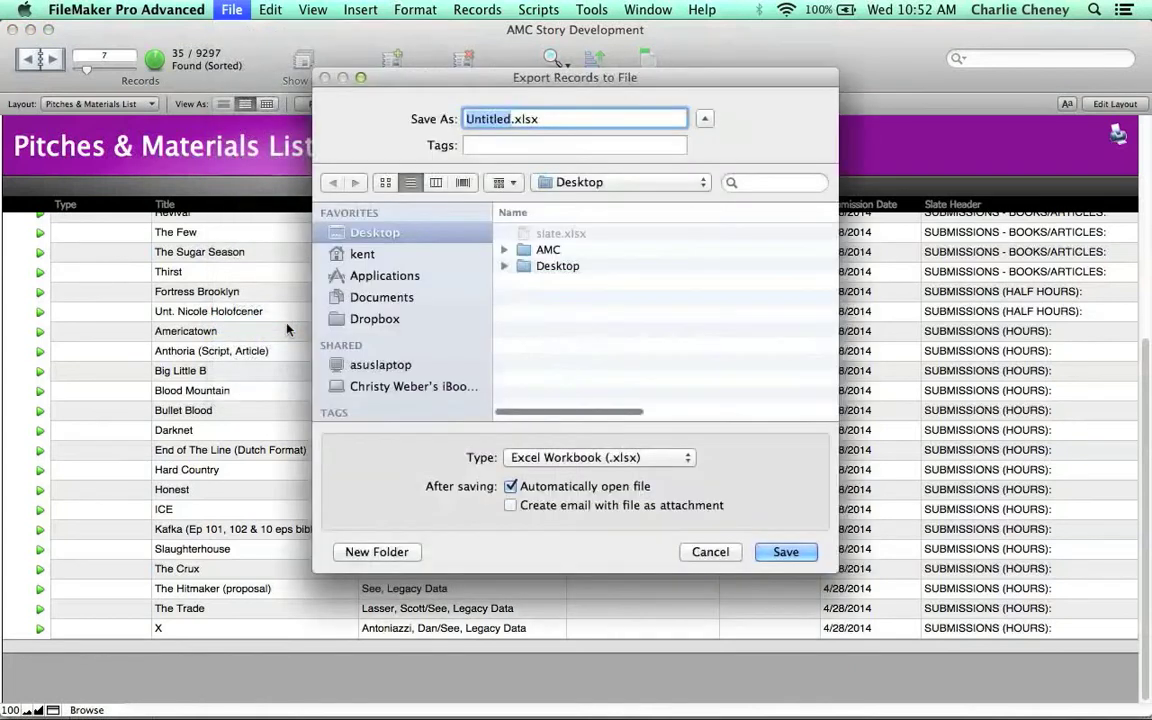
click(510, 232)
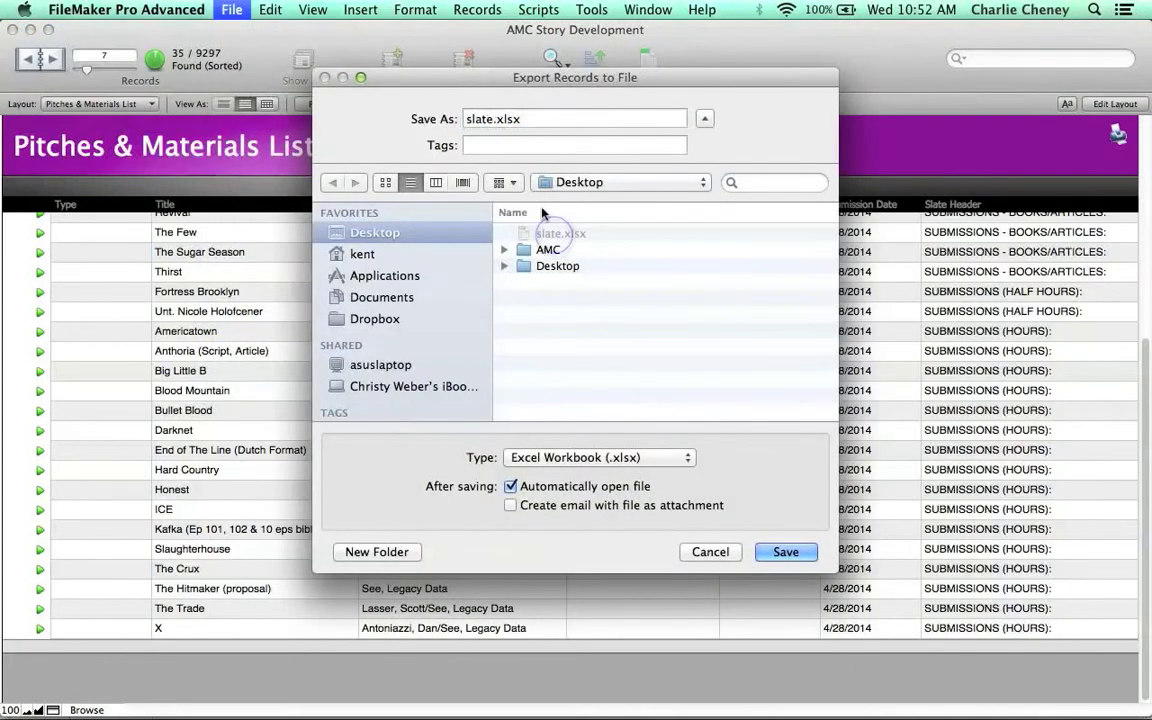
click(494, 119)
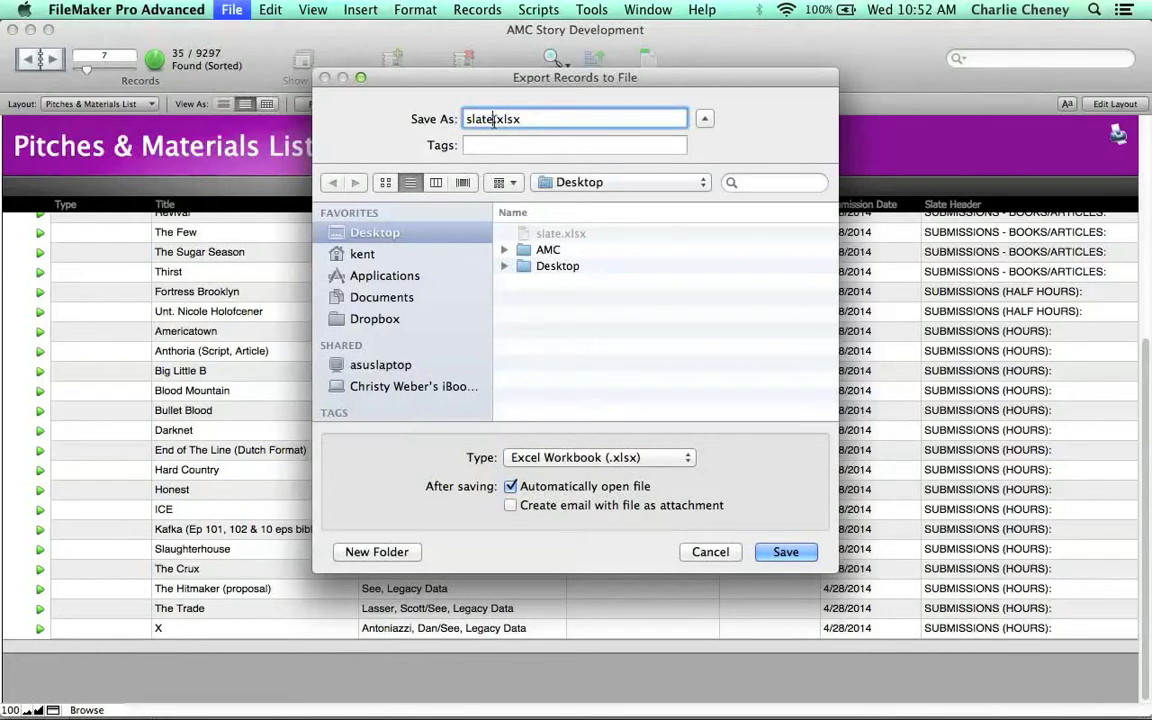
text(1)
click(612, 459)
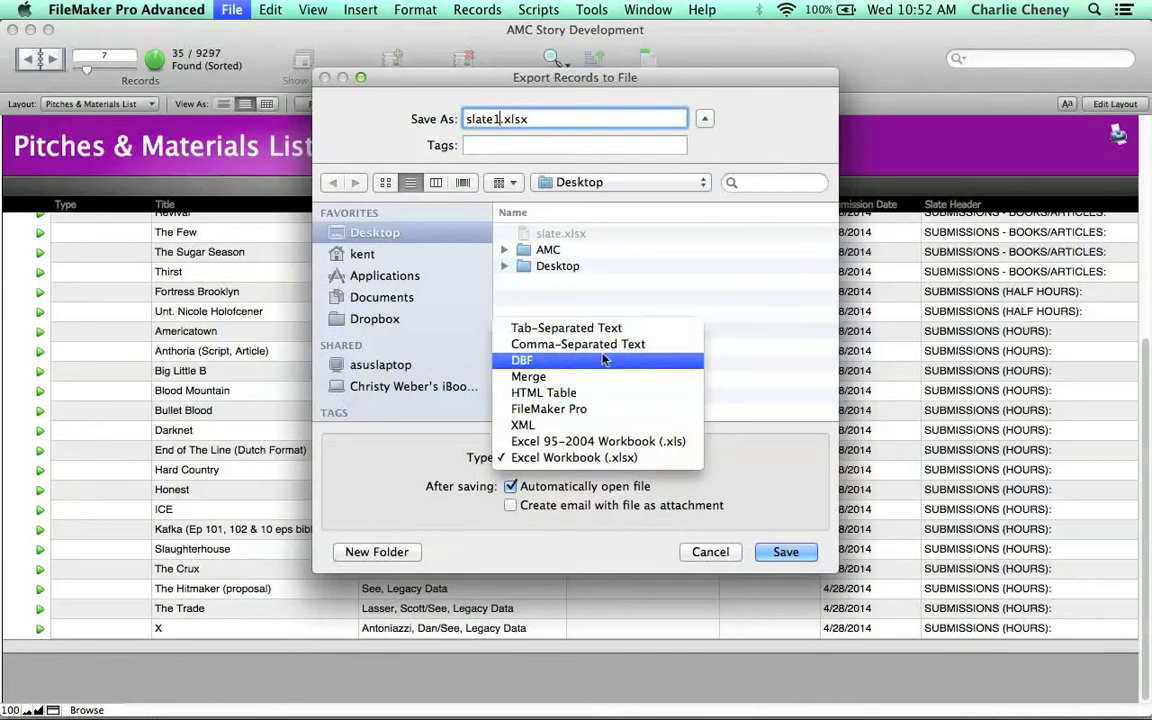
click(584, 460)
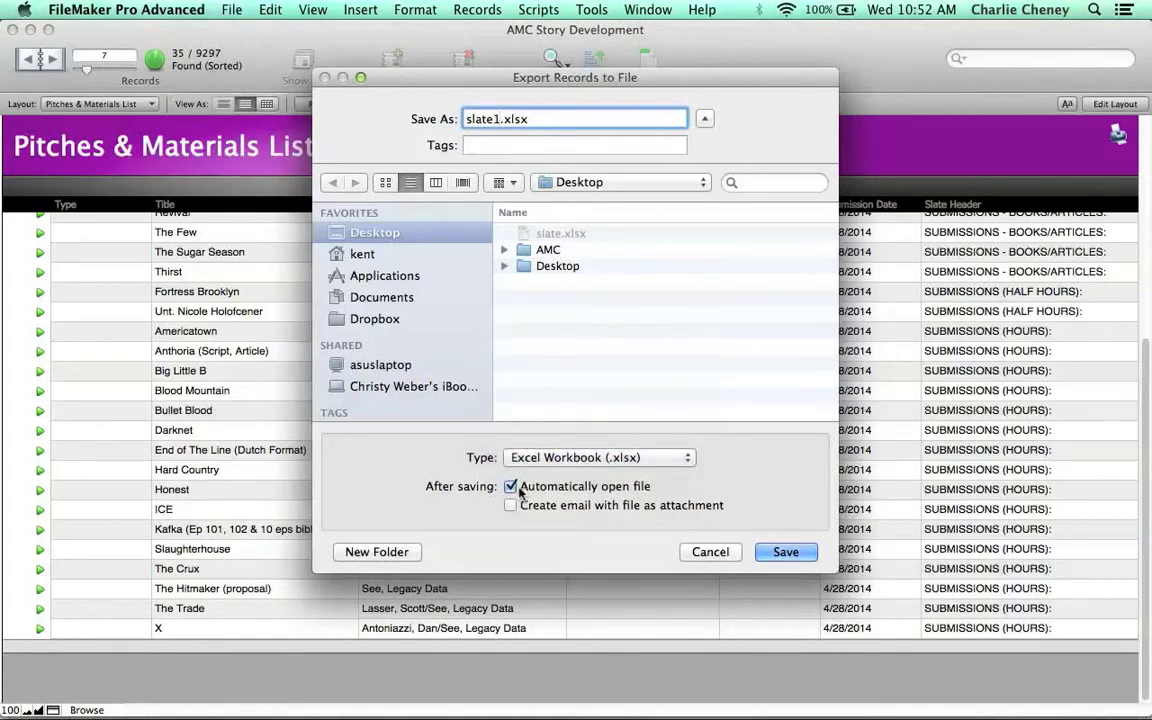
click(786, 553)
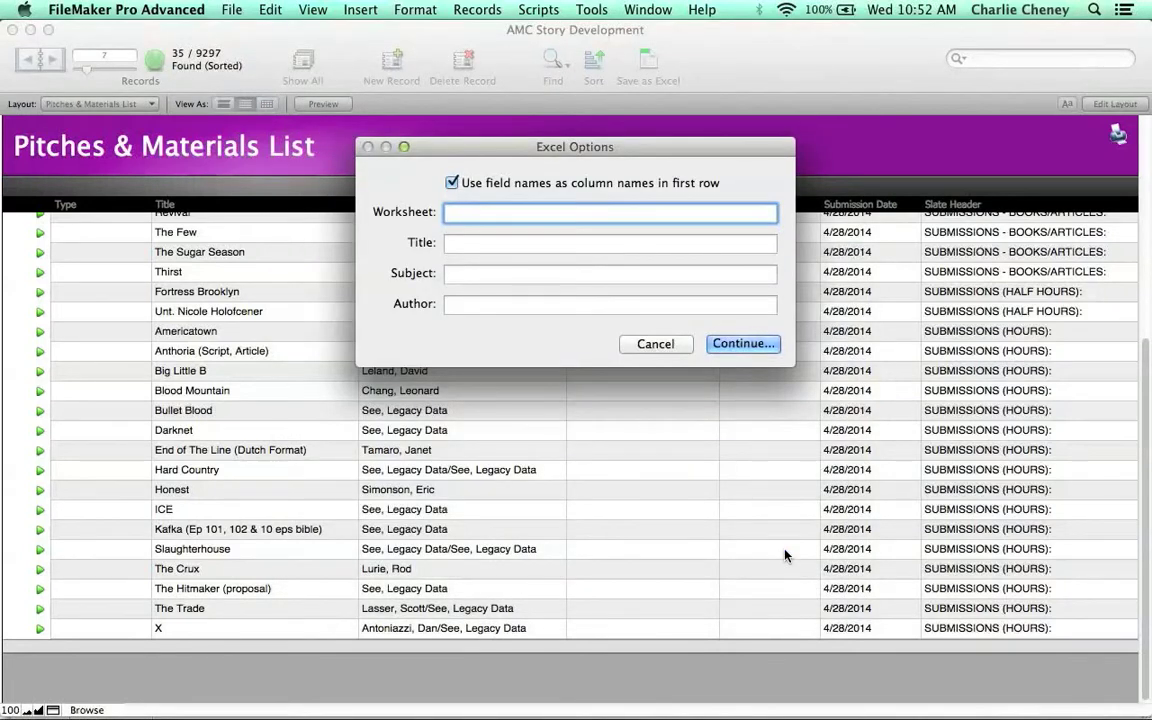
- Set the Excel worksheet name to Slate and the title to Development Slate 4/28/2014
text(Slate)
key(Tab)
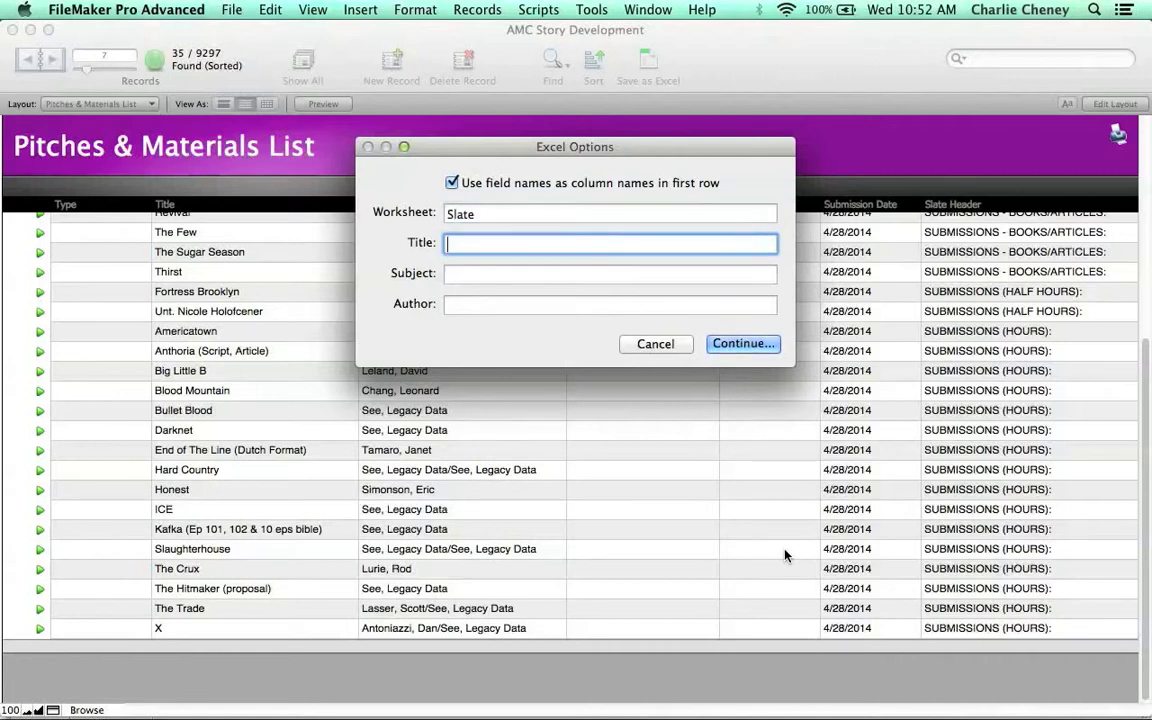
text(Development Sla)
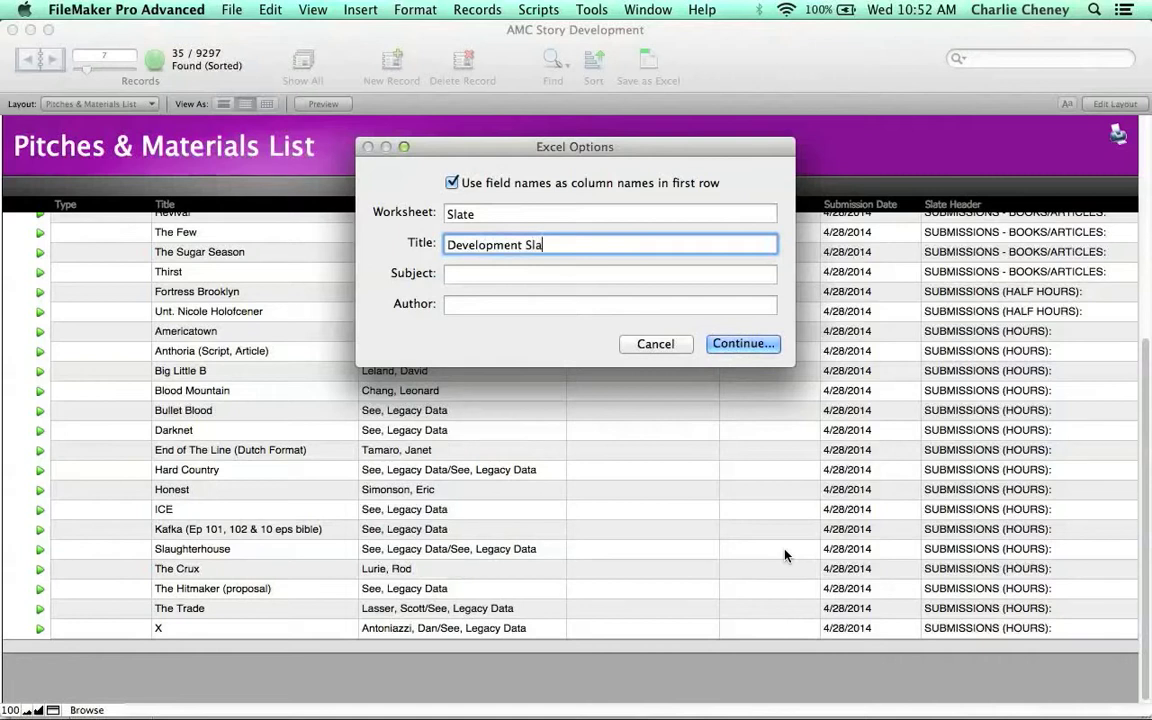
text(te 4/28/2014)
click(745, 344)
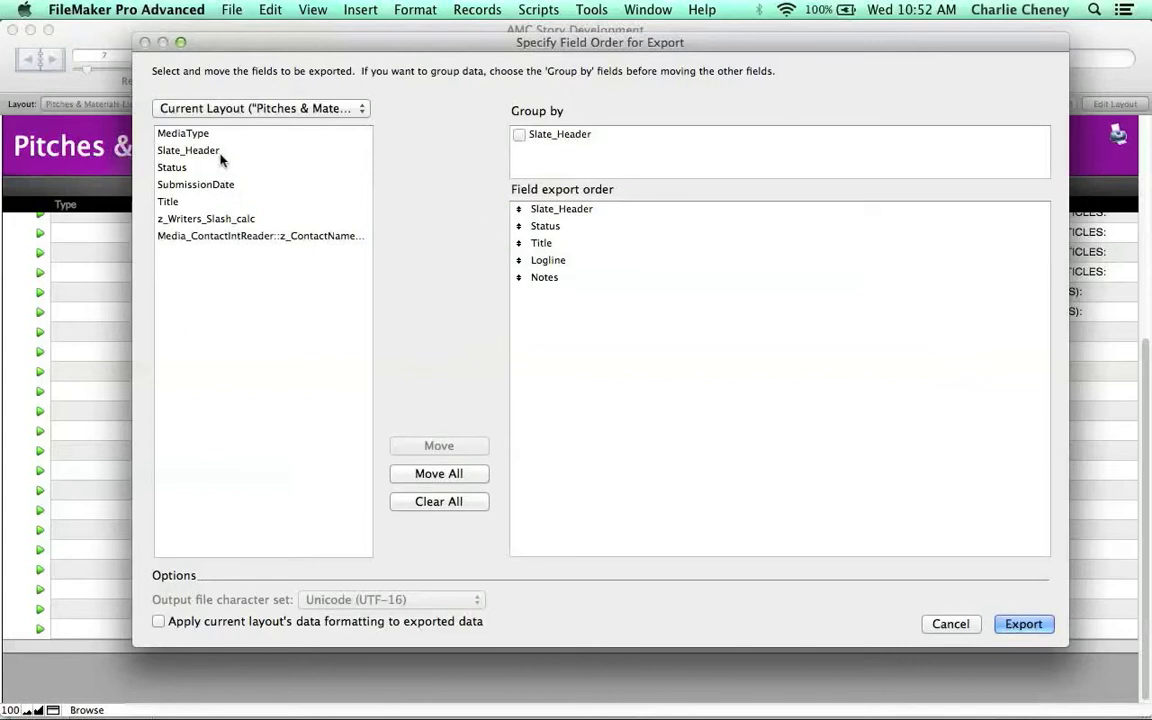
- Switch the exportable field list to the Current Table ("Media")
click(255, 110)
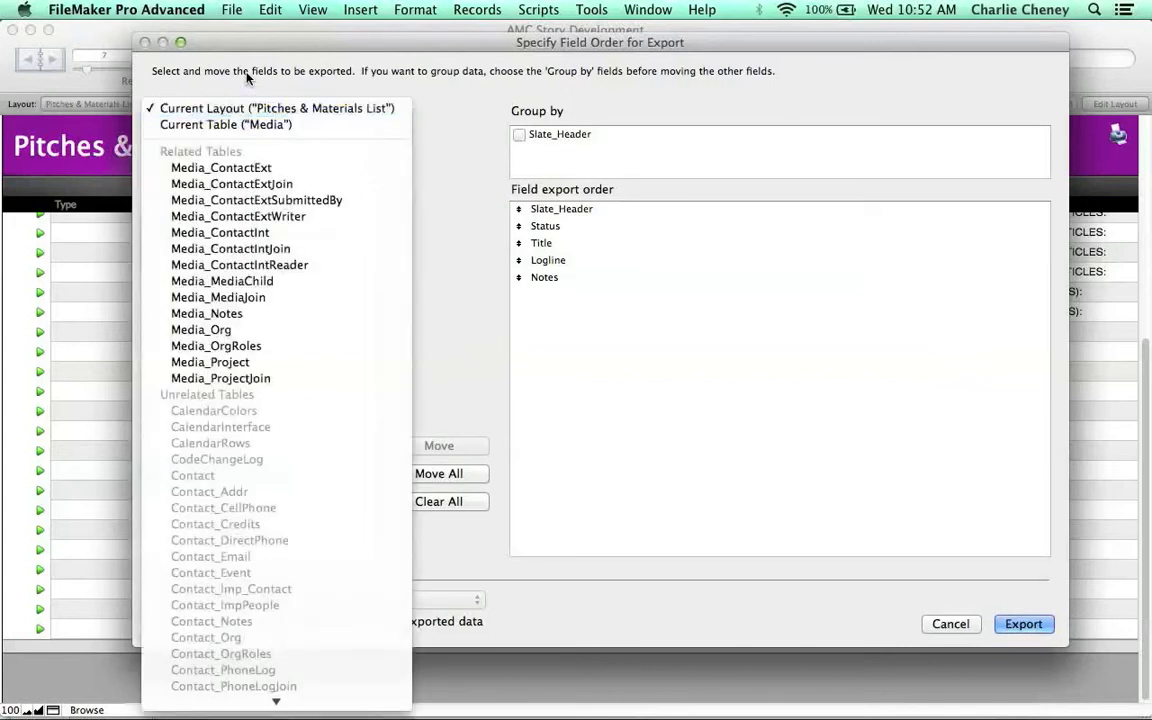
click(246, 74)
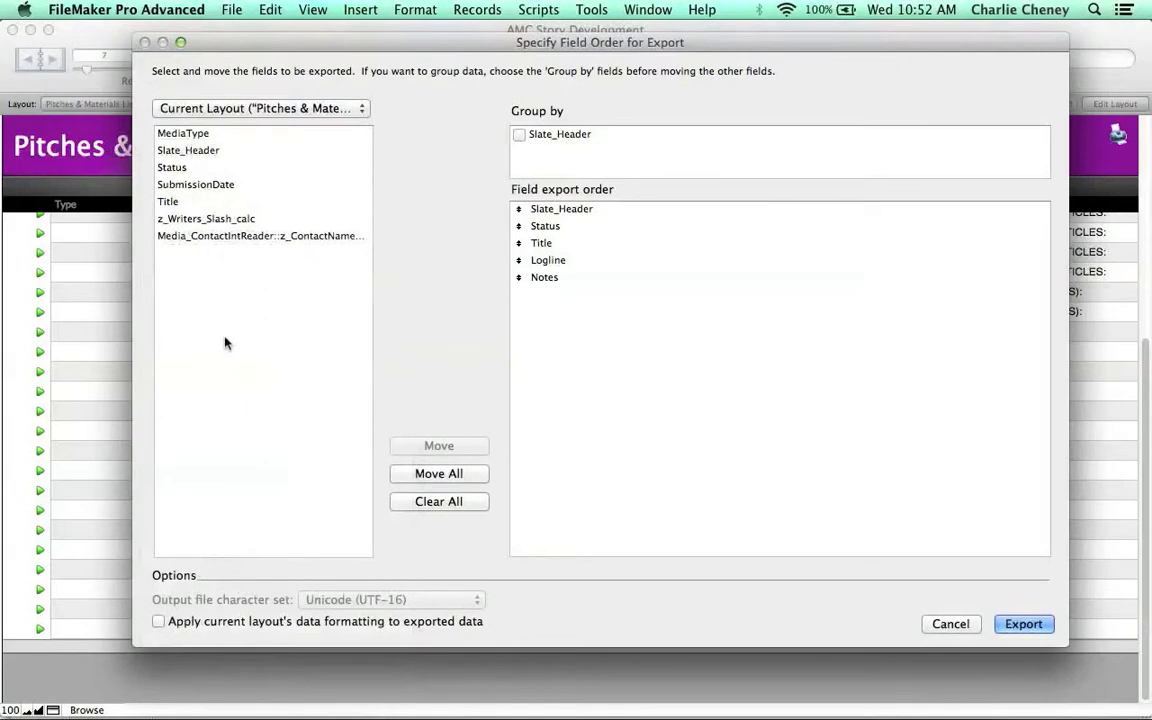
click(250, 108)
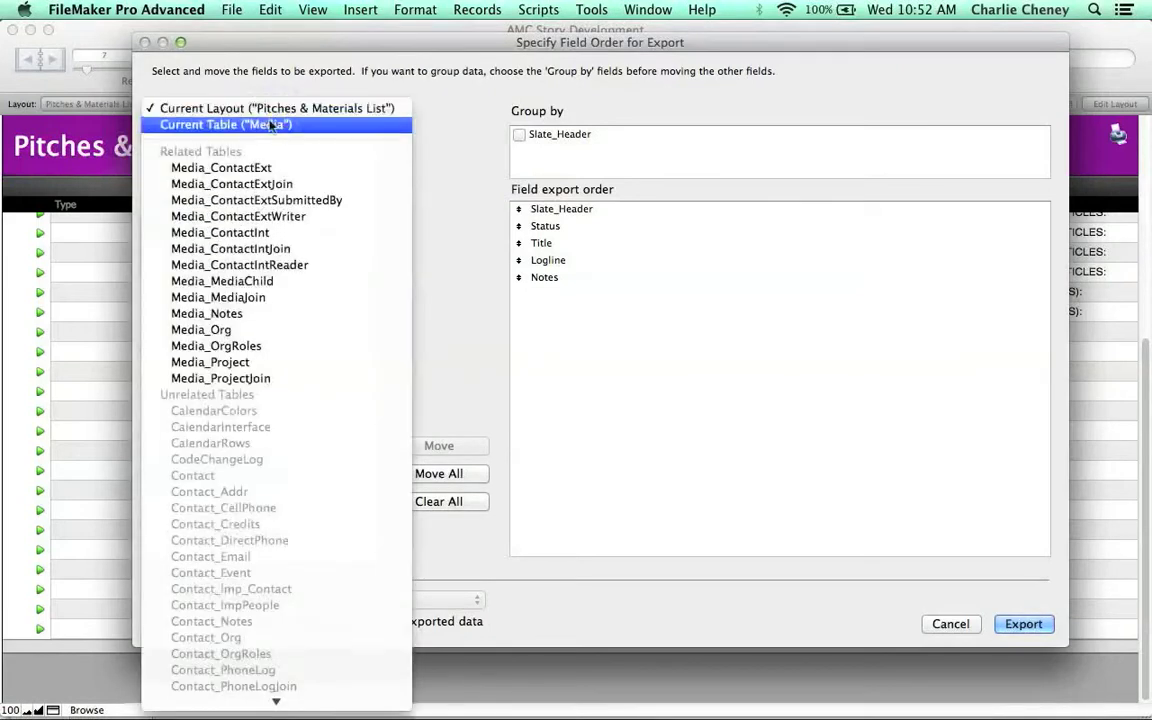
click(268, 126)
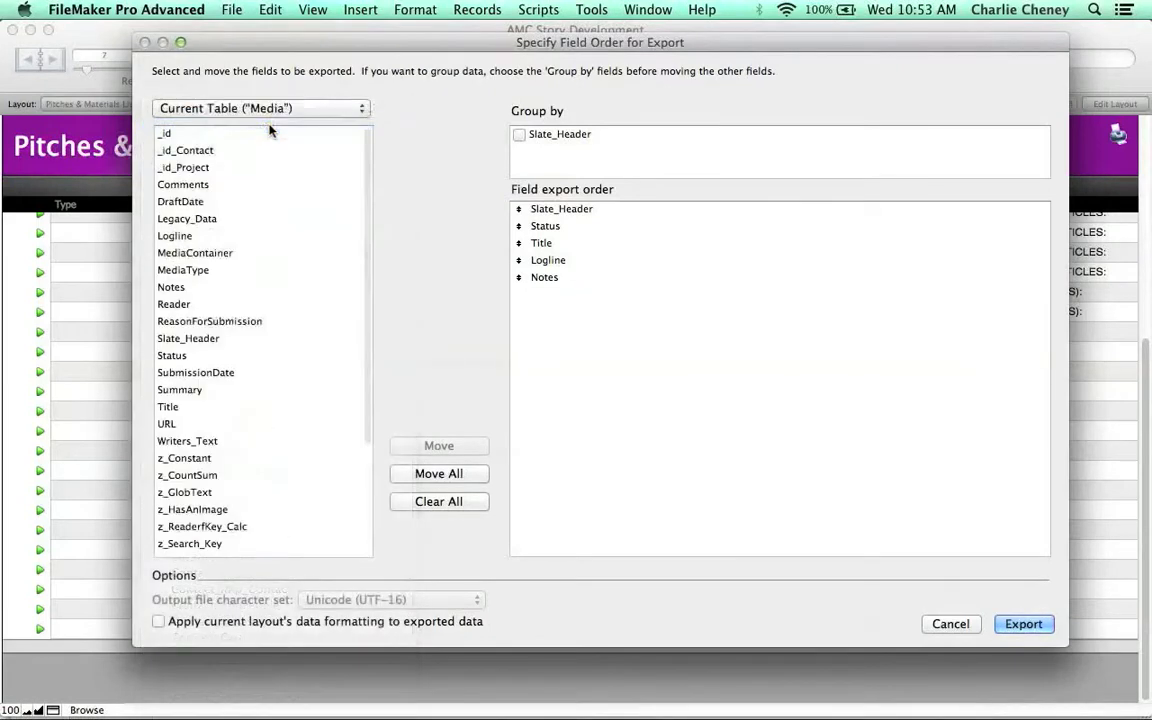
- Switch the field list to Current Layout ("Pitches & Materials List") and add SubmissionDate to the field export order
click(270, 112)
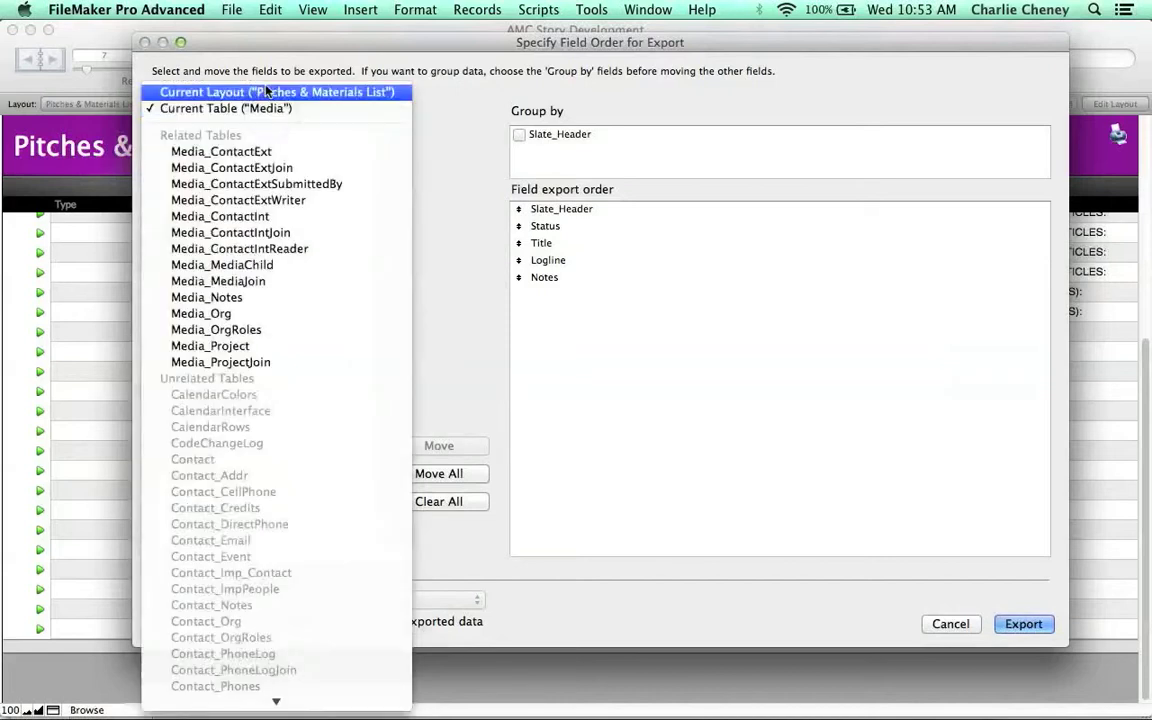
click(240, 91)
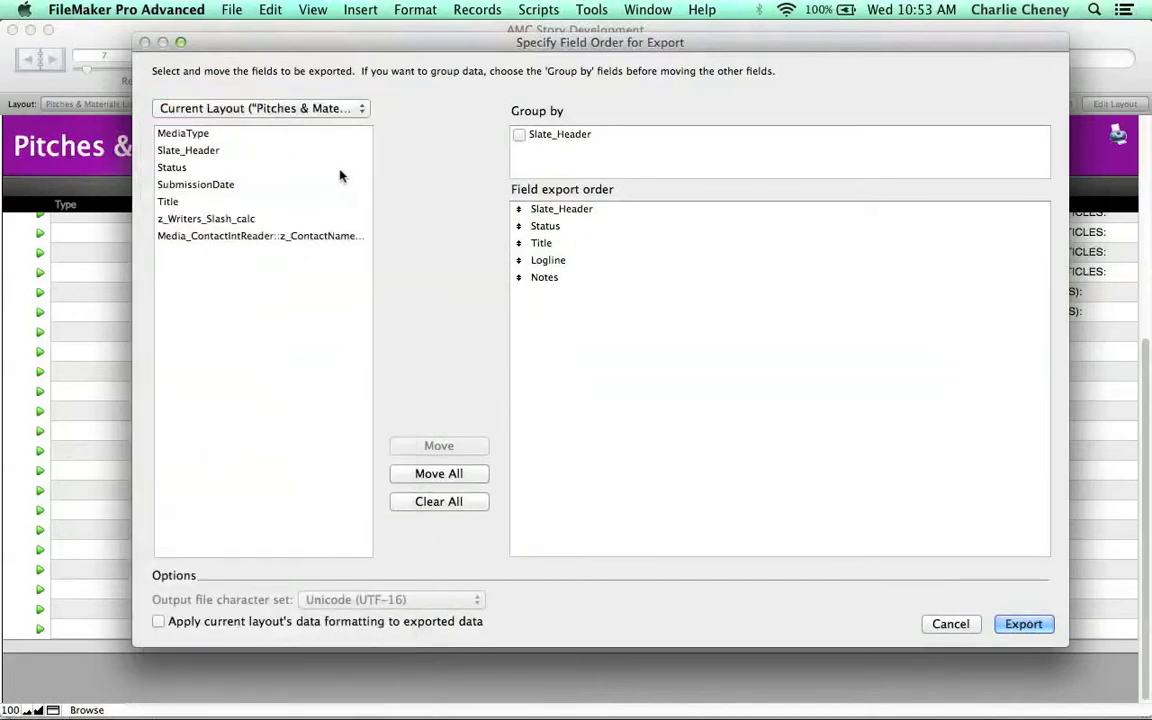
double_click(204, 185)
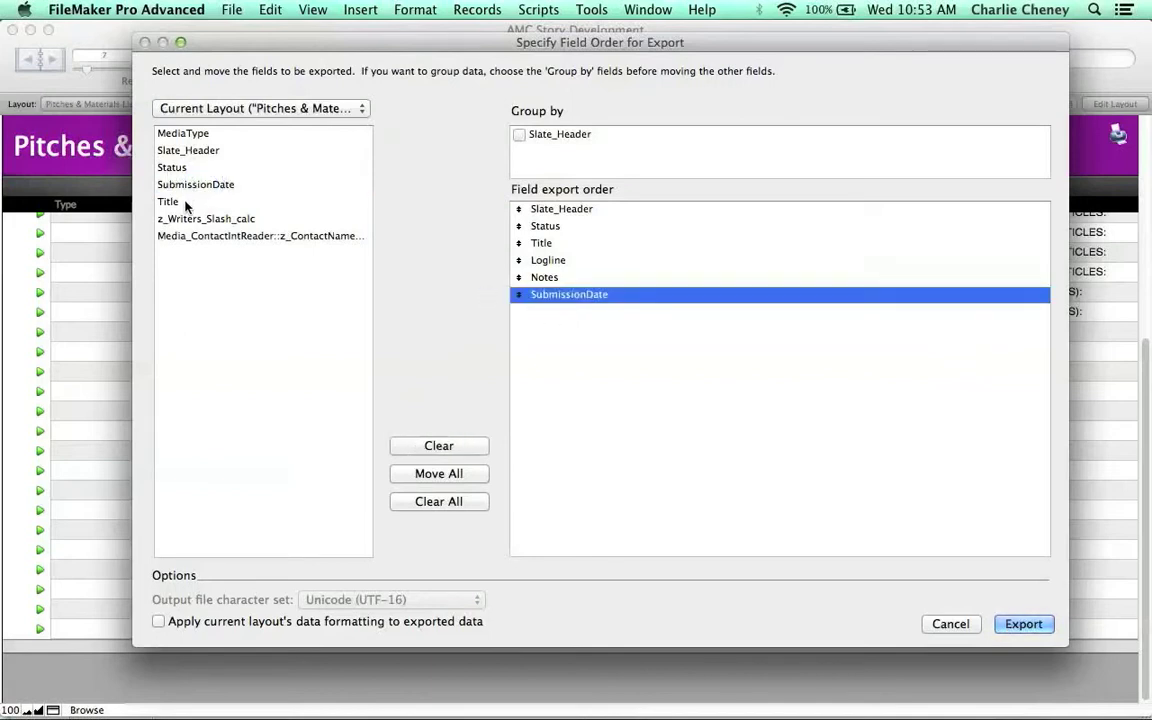
- Add the z_Writers_Slash_calc field to the end of the field export order
click(185, 202)
click(194, 219)
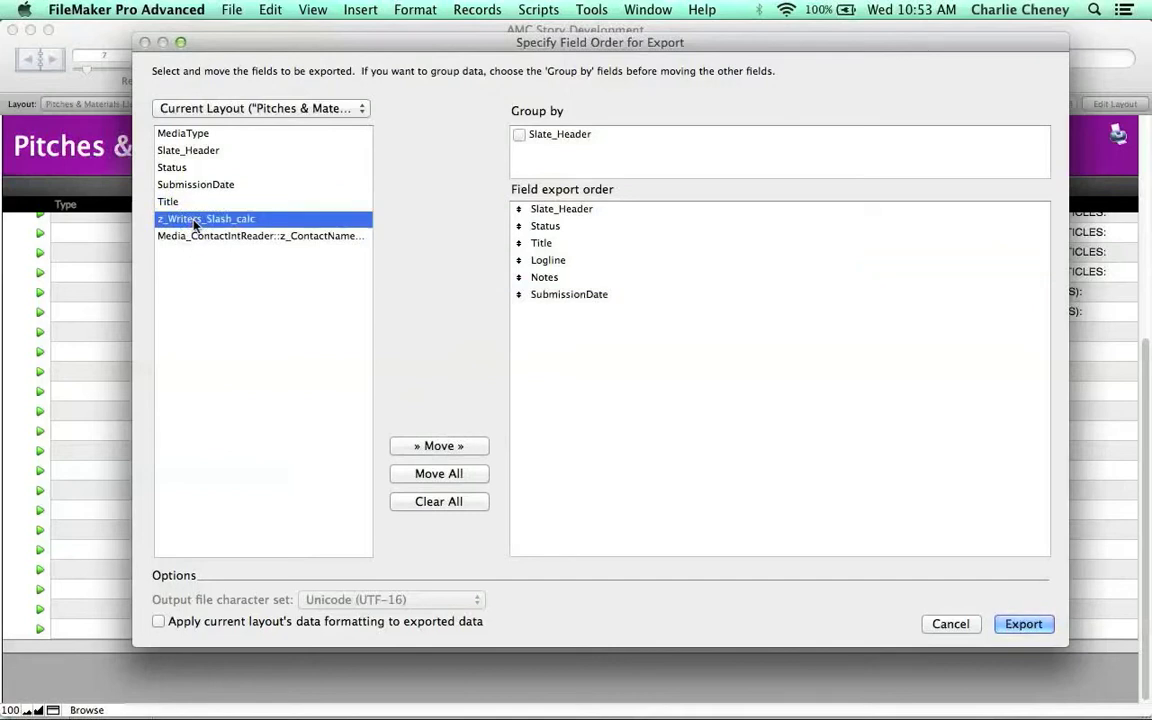
double_click(194, 220)
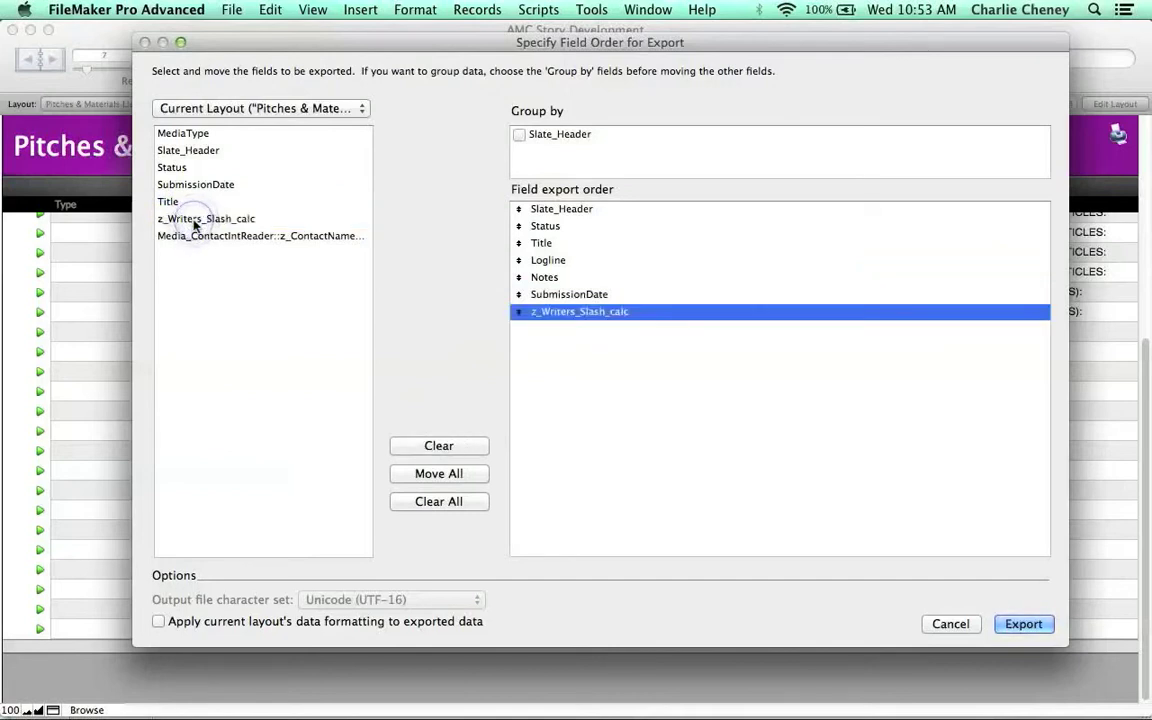
click(268, 238)
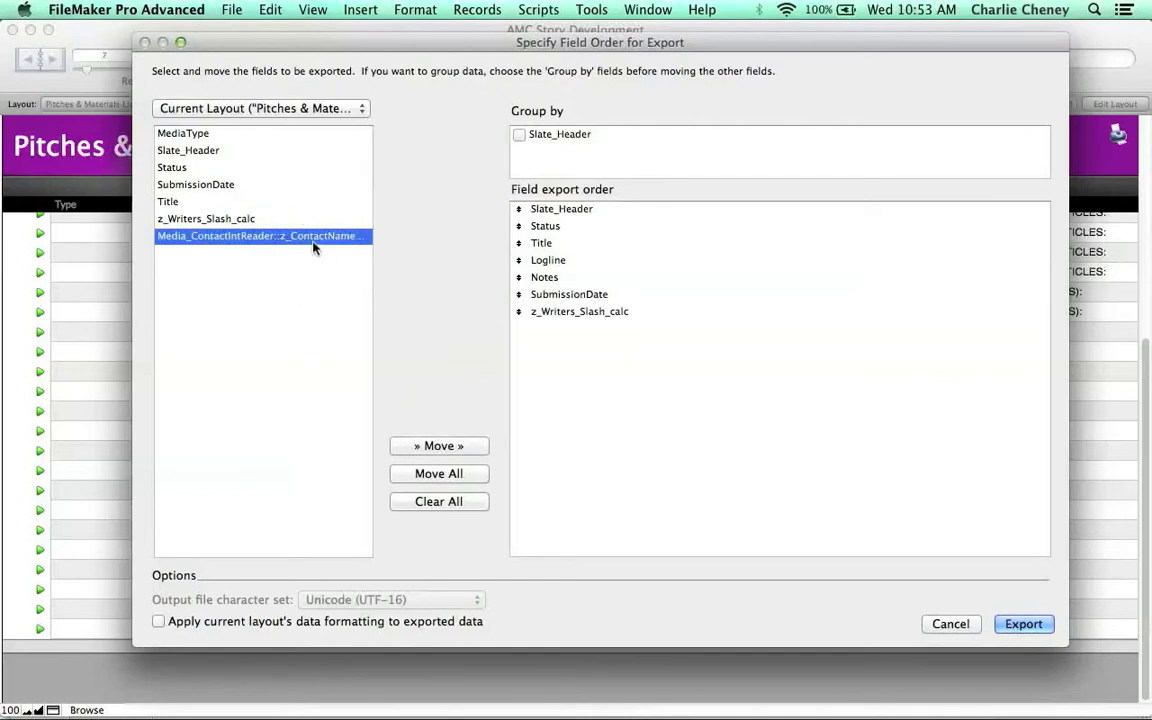
click(409, 301)
click(588, 312)
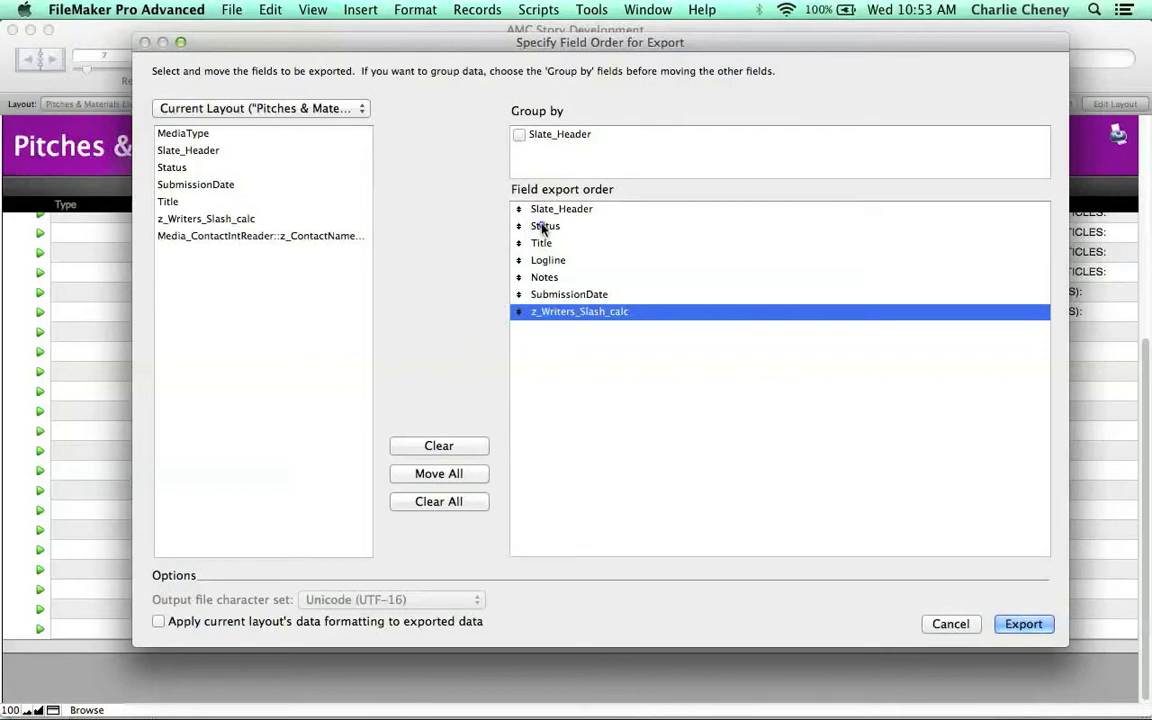
- Remove Status from the field export order and run the export
click(545, 226)
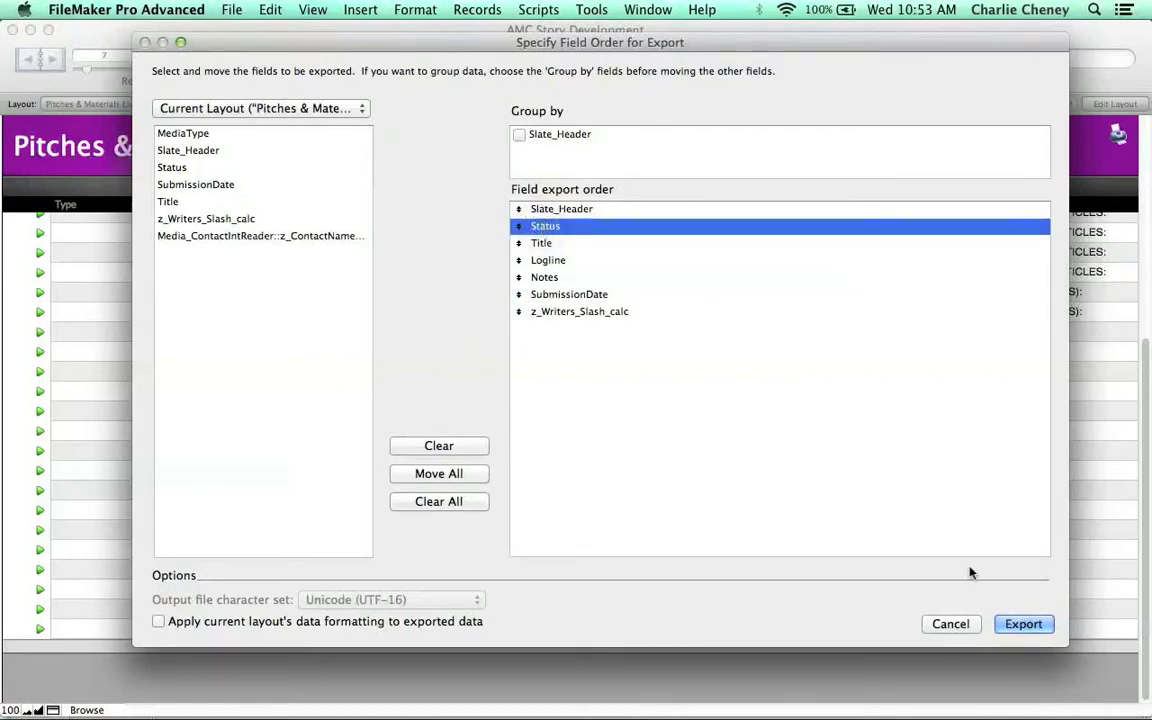
double_click(557, 227)
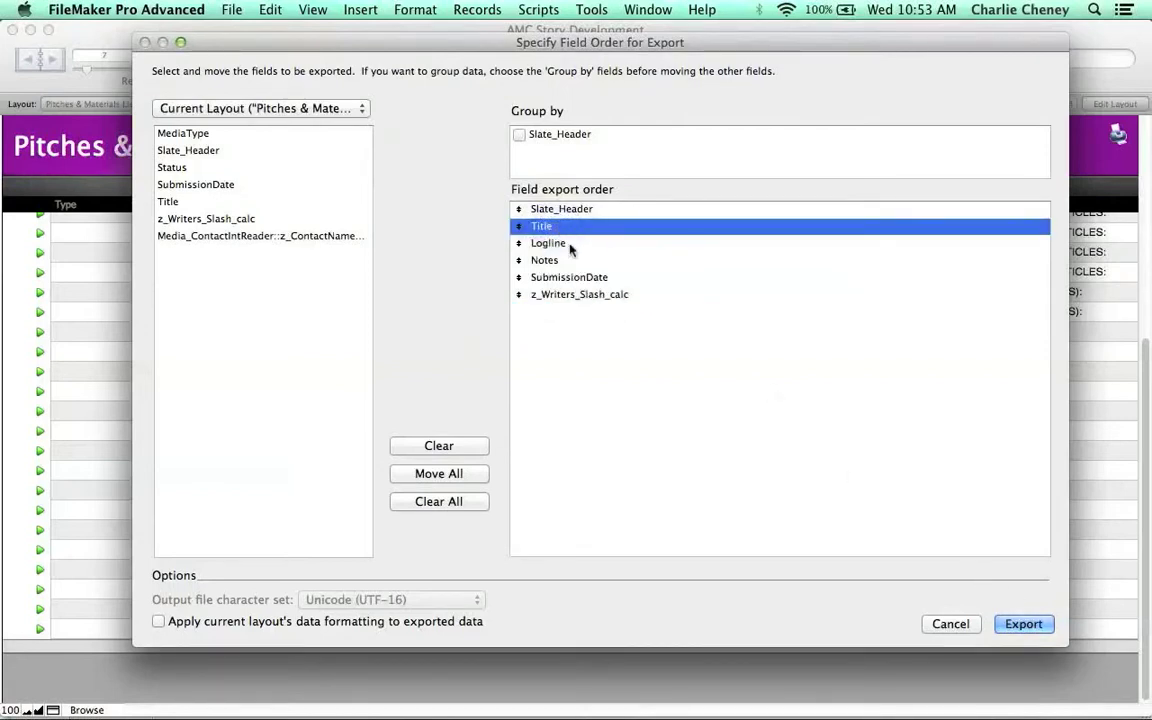
click(1022, 623)
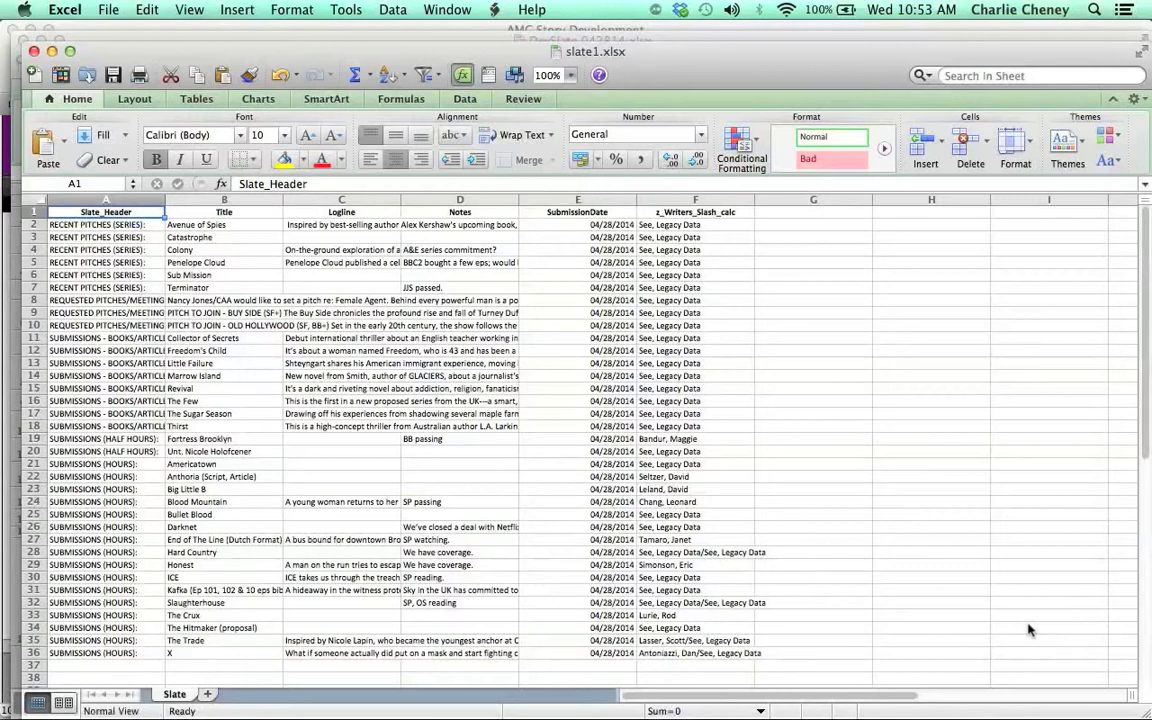
- Switch from Excel back to FileMaker Pro Advanced
mouse_move(256, 704)
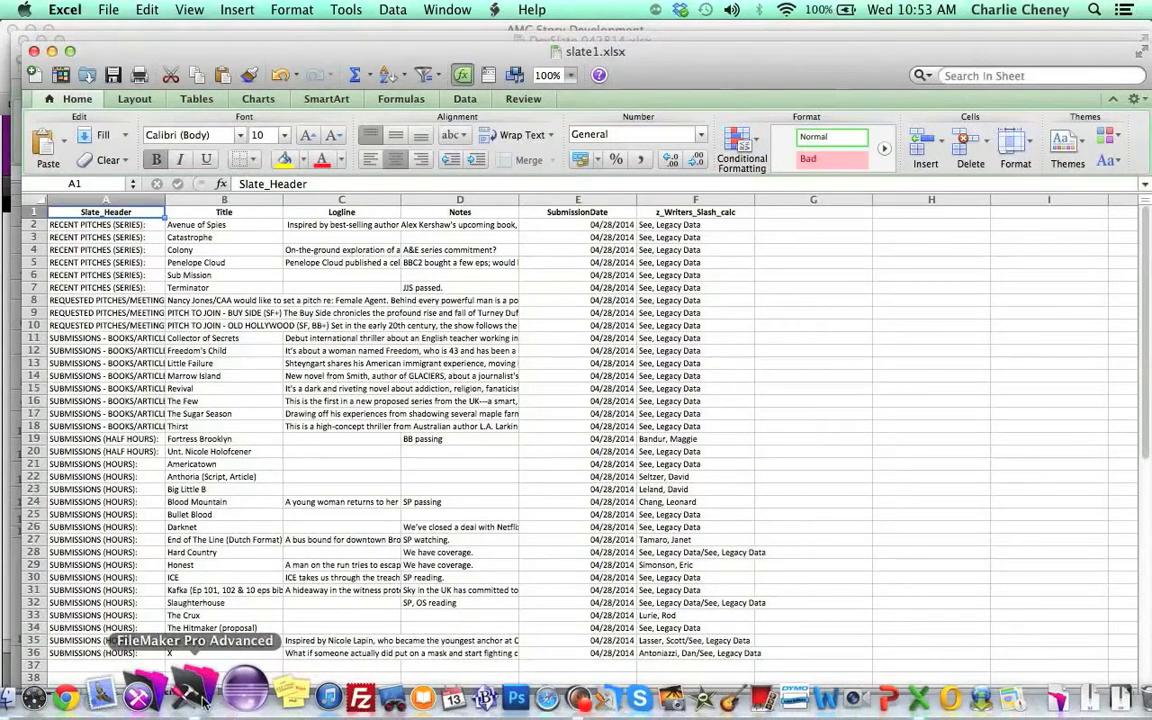
click(195, 695)
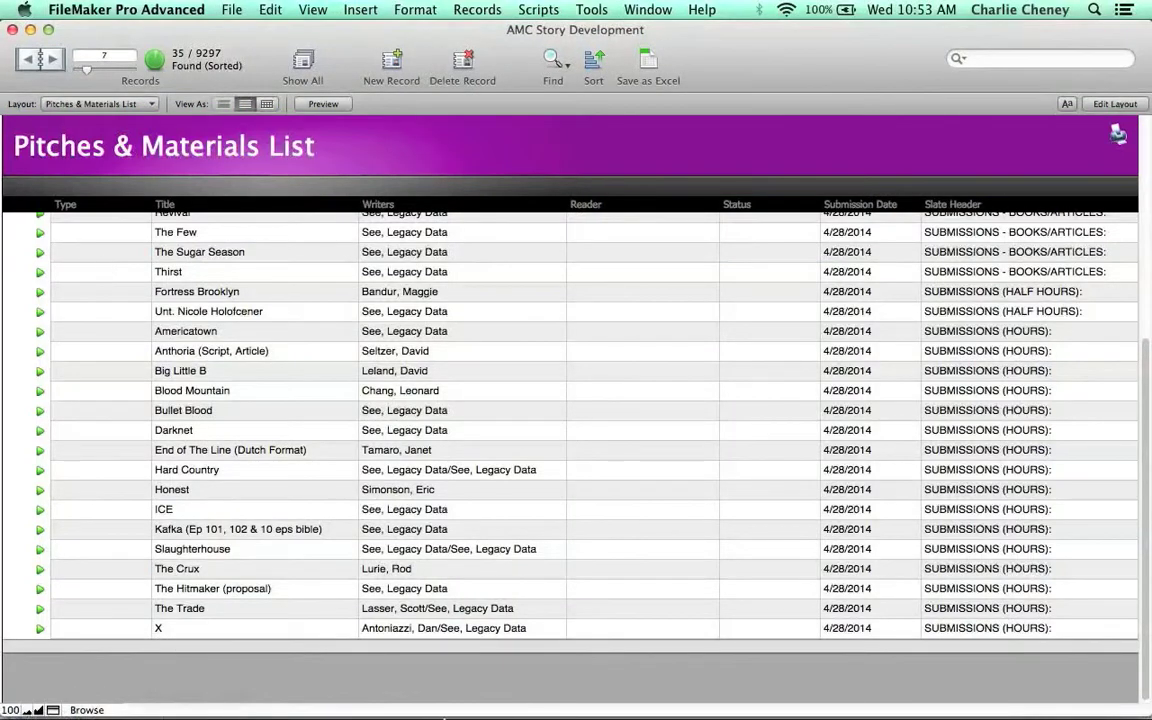
mouse_move(506, 700)
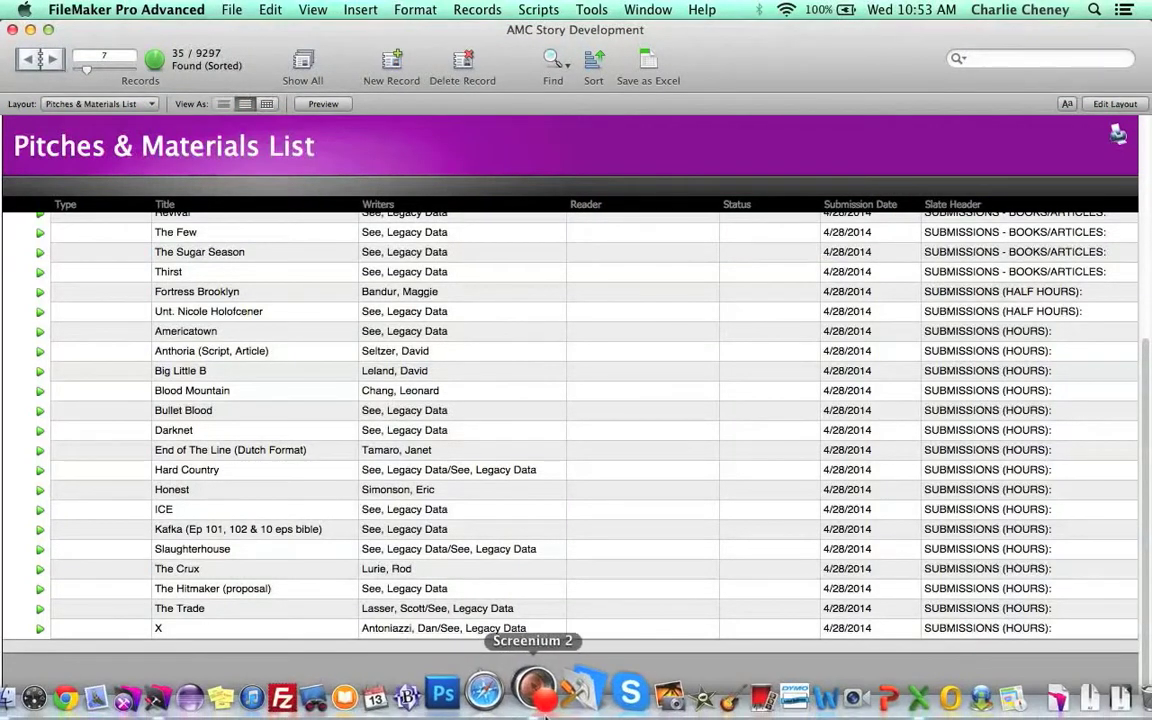
right_click(537, 697)
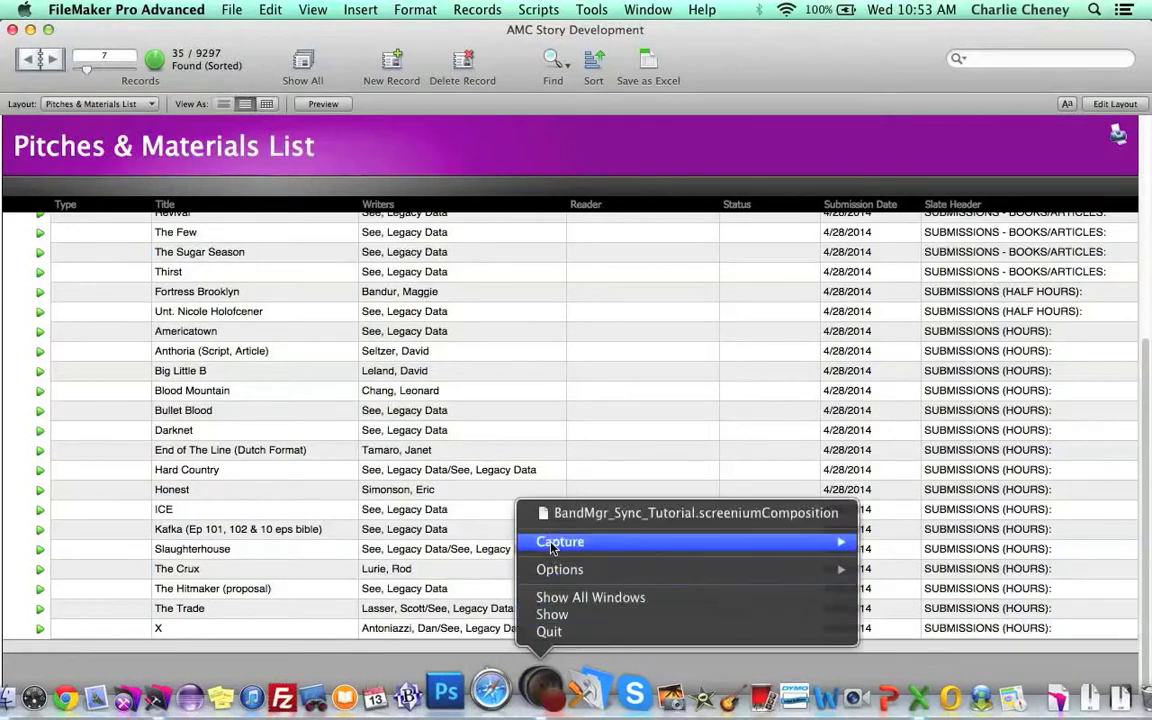